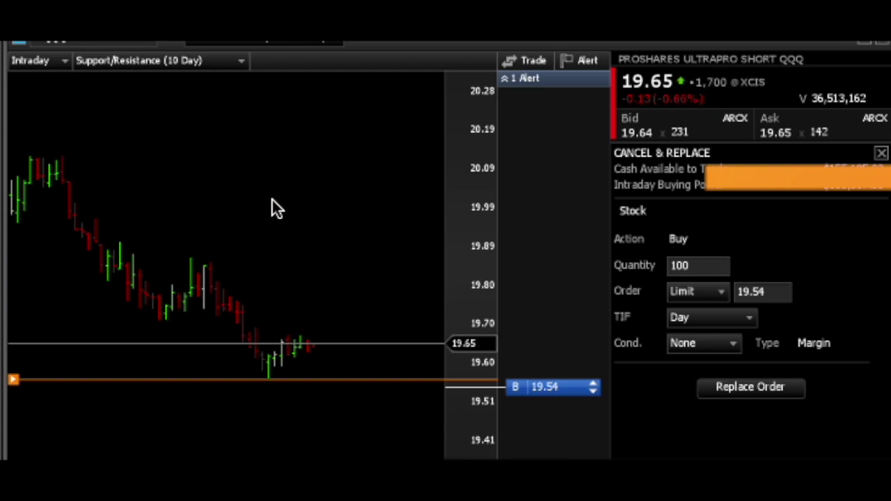
left_click(211, 62)
left_click(169, 86)
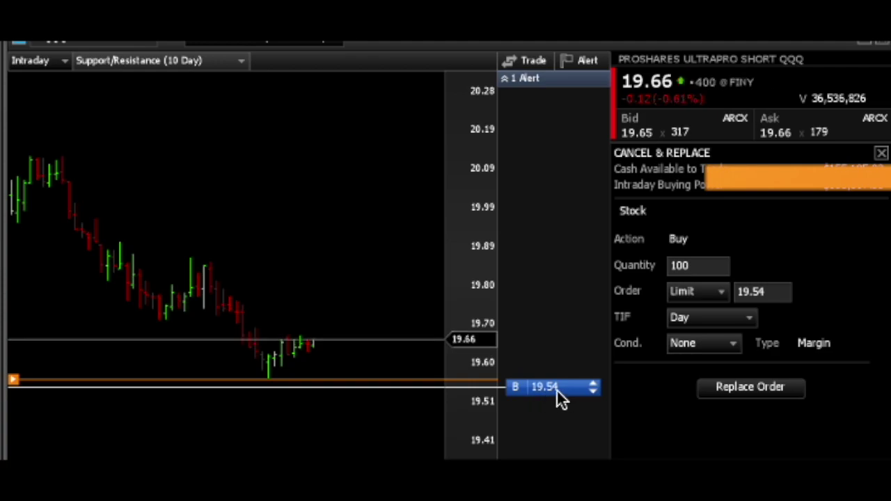
- Move the pending 100-share buy order's limit price to 19.59 and back down to 19.53, and submit the replacement order
left_click_drag(563, 388, 575, 368)
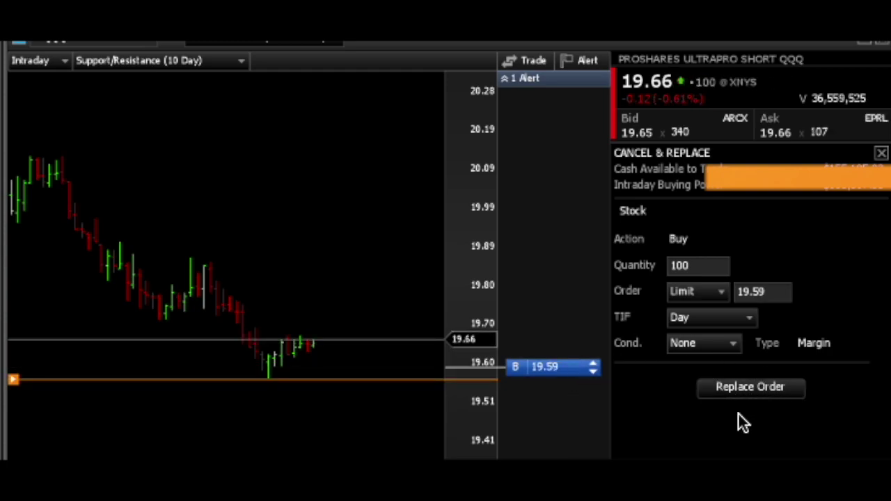
left_click_drag(555, 376, 555, 394)
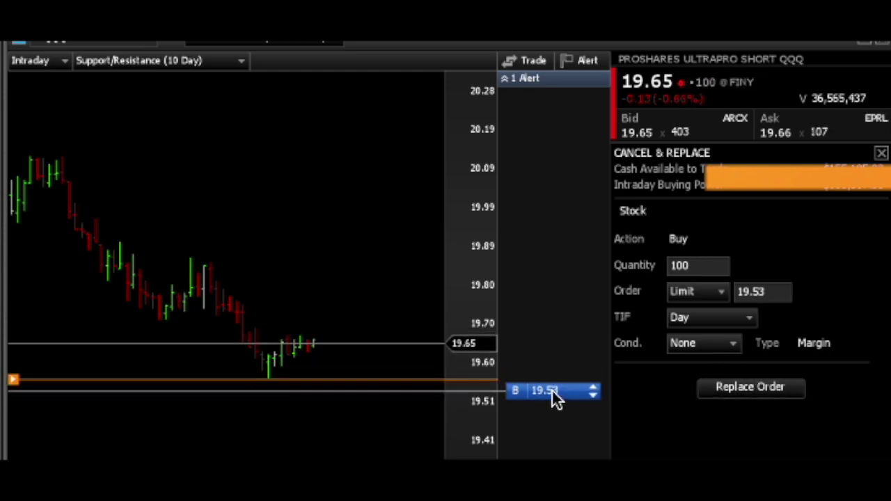
left_click(733, 390)
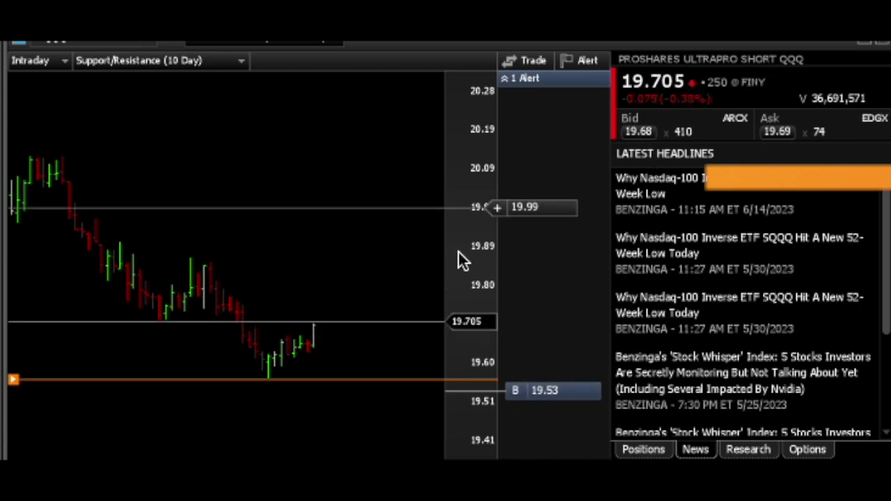
left_click(533, 60)
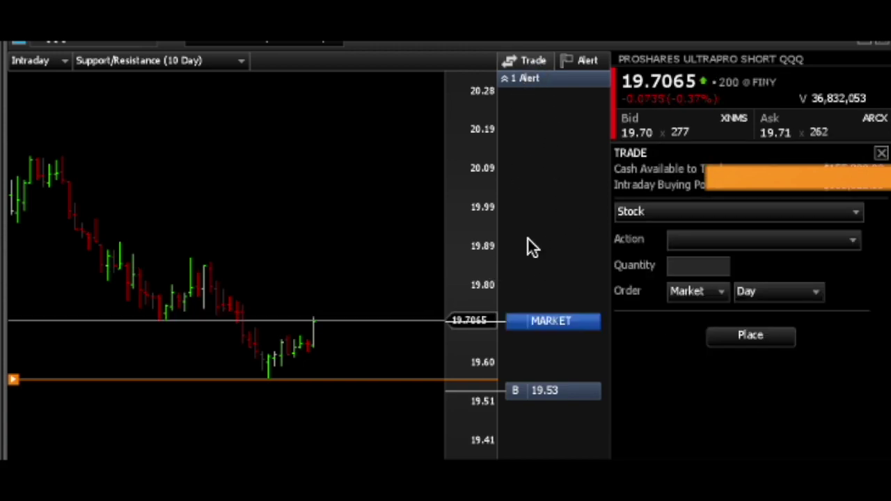
left_click(720, 241)
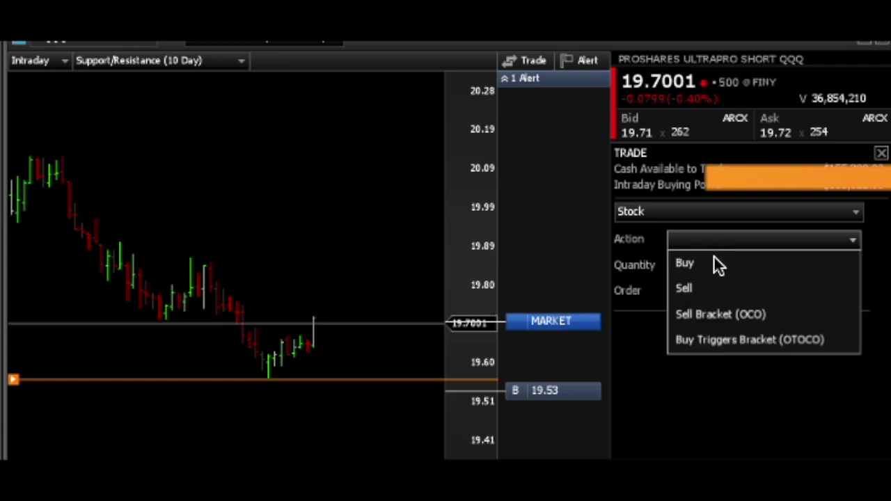
left_click(716, 259)
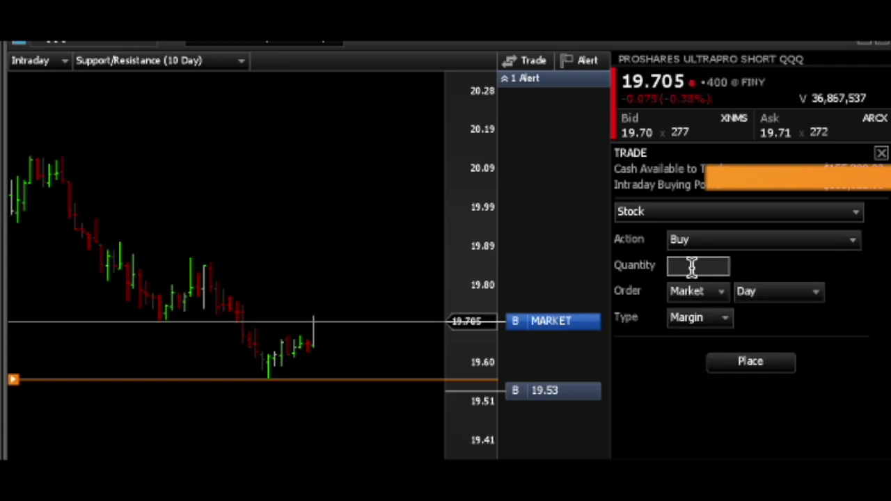
left_click(703, 264)
type("50")
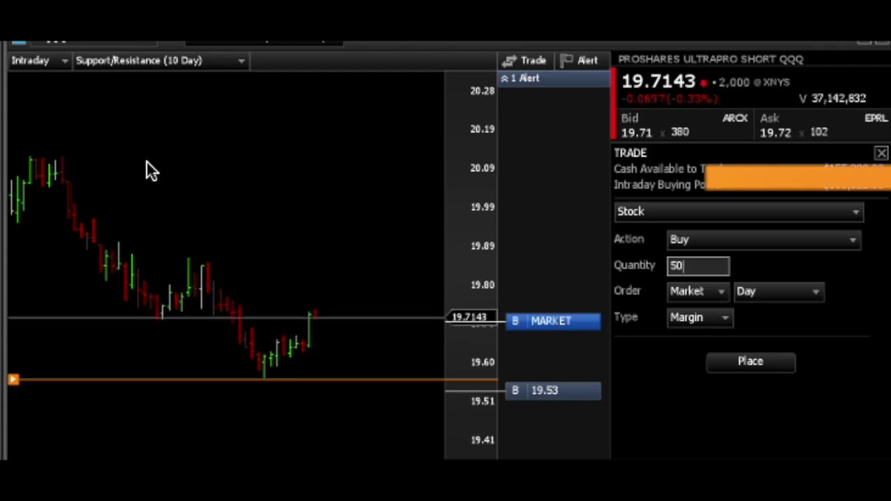
left_click(48, 63)
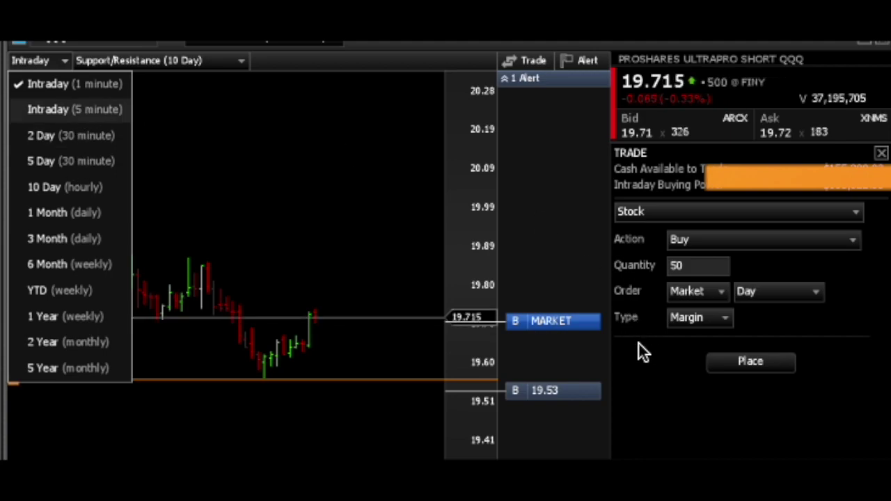
- Reopen the pending 100-share buy order, raise its limit price to 19.66 on the chart, and submit the replacement order
left_click(549, 388)
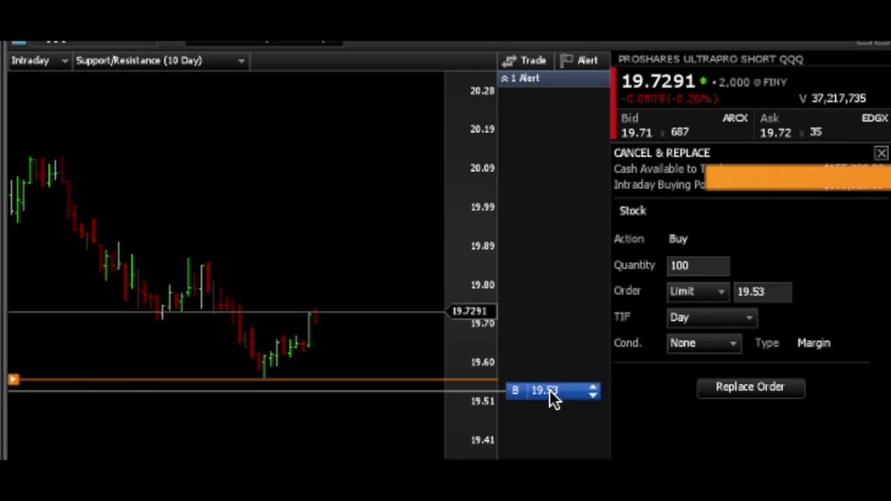
left_click(594, 389)
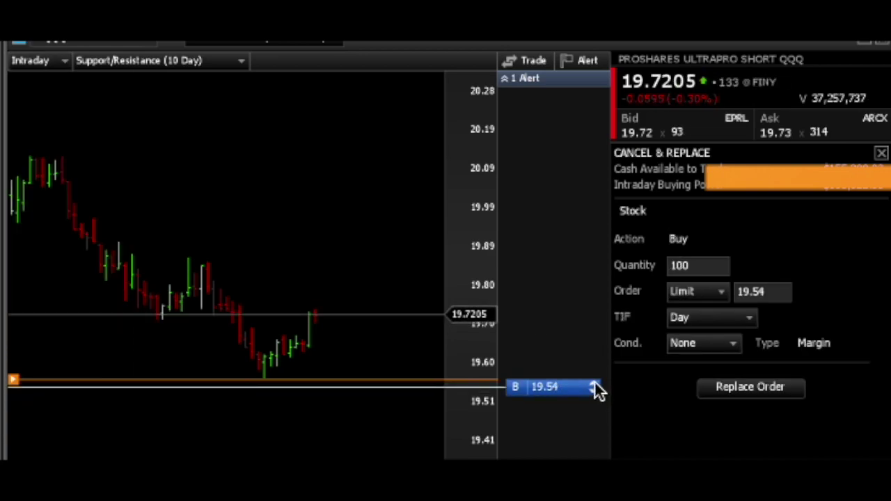
left_click(594, 384)
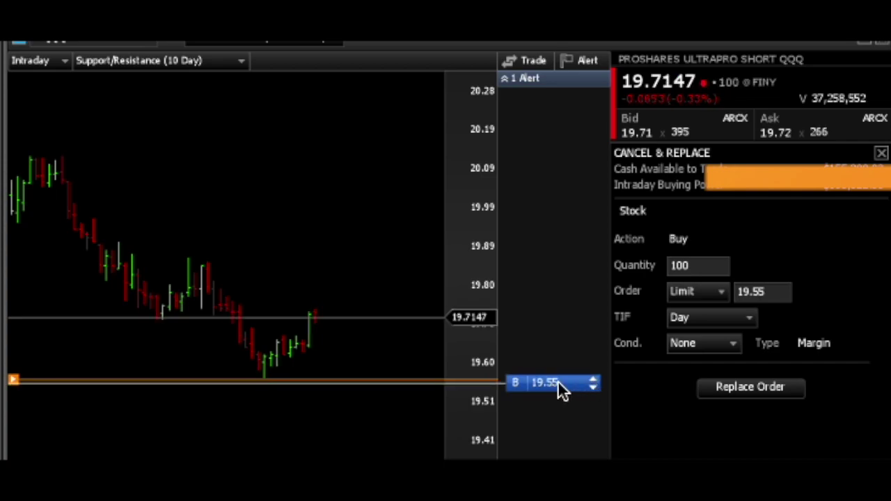
left_click_drag(558, 382, 562, 341)
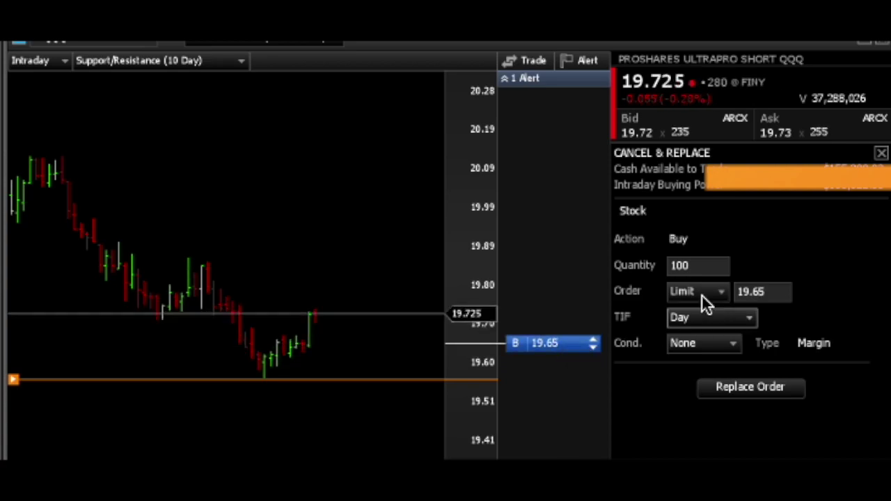
left_click(774, 291)
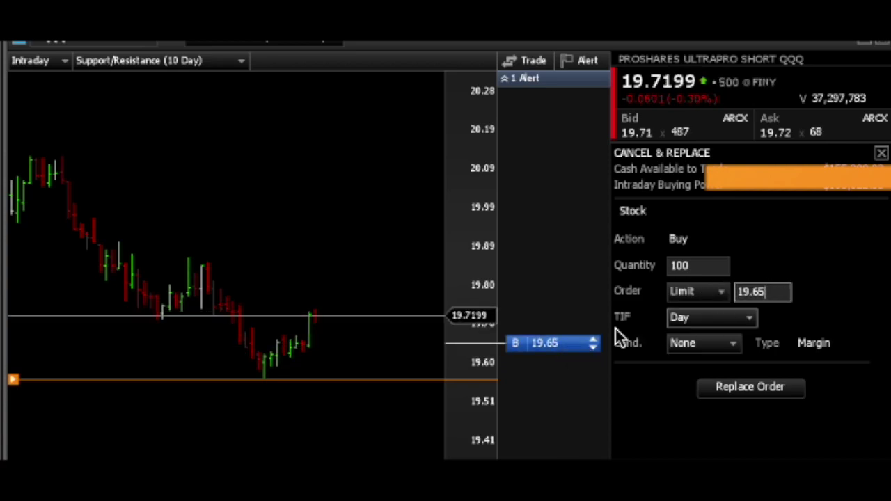
left_click_drag(556, 362, 556, 364)
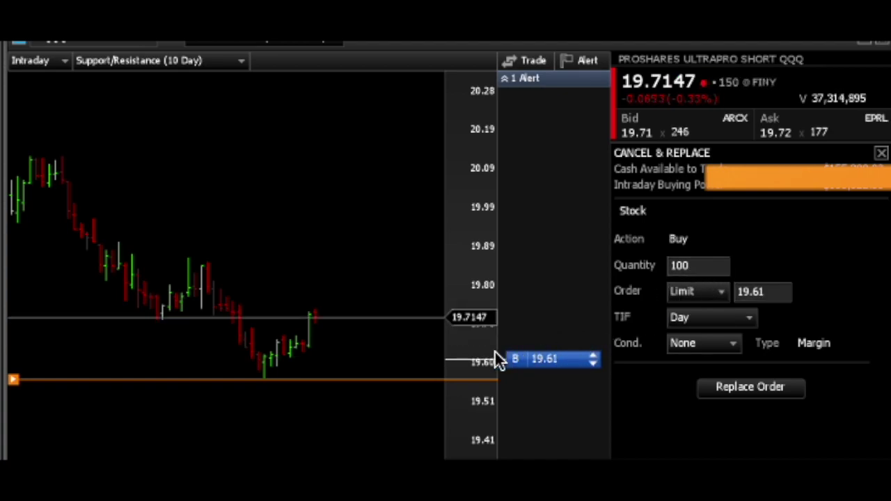
left_click_drag(548, 359, 552, 341)
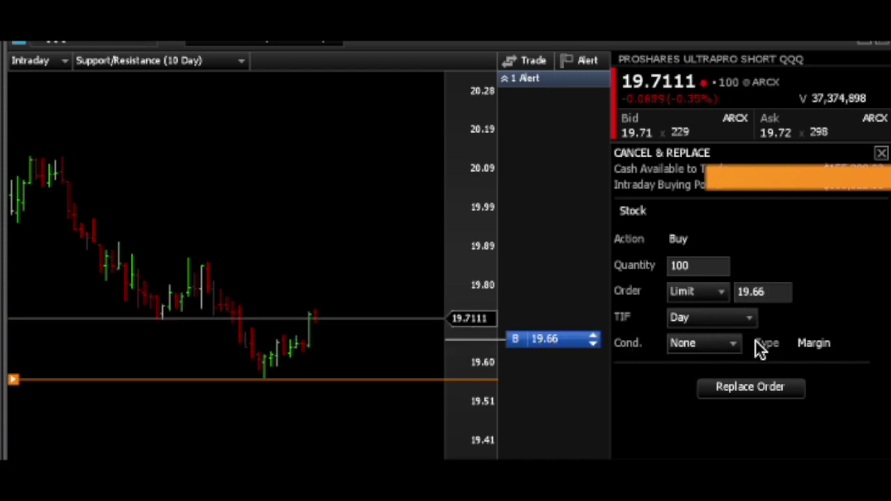
left_click(745, 388)
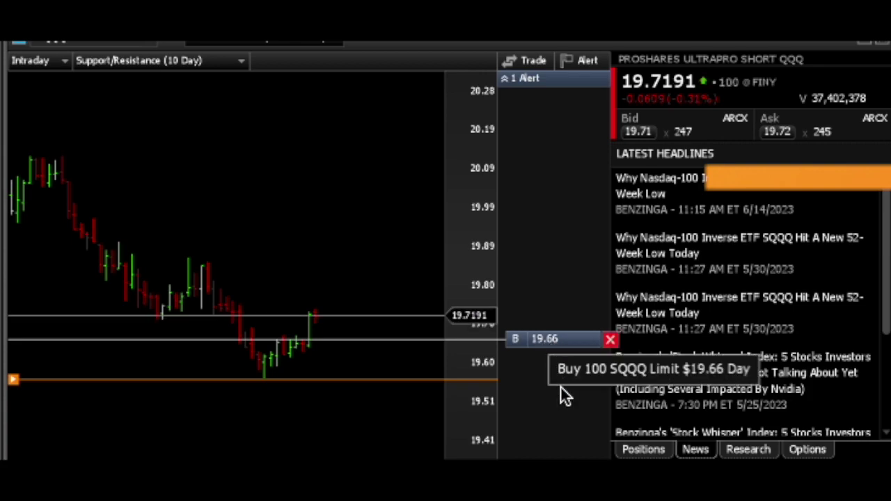
- Open a new trade ticket and cancel the pending 100-share buy limit order
left_click(530, 58)
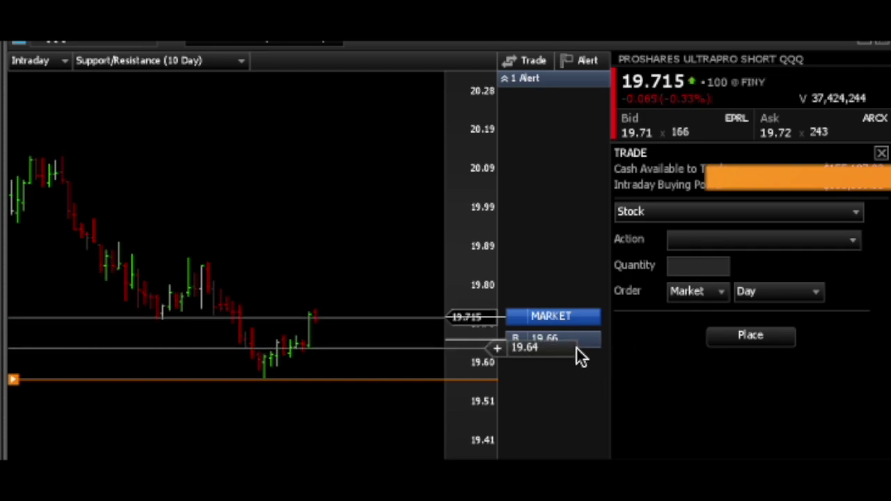
mouse_move(580, 339)
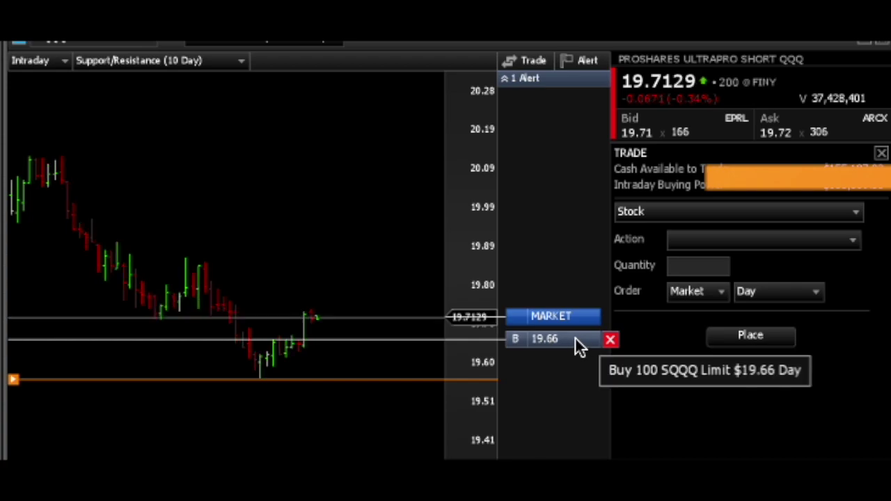
left_click(610, 341)
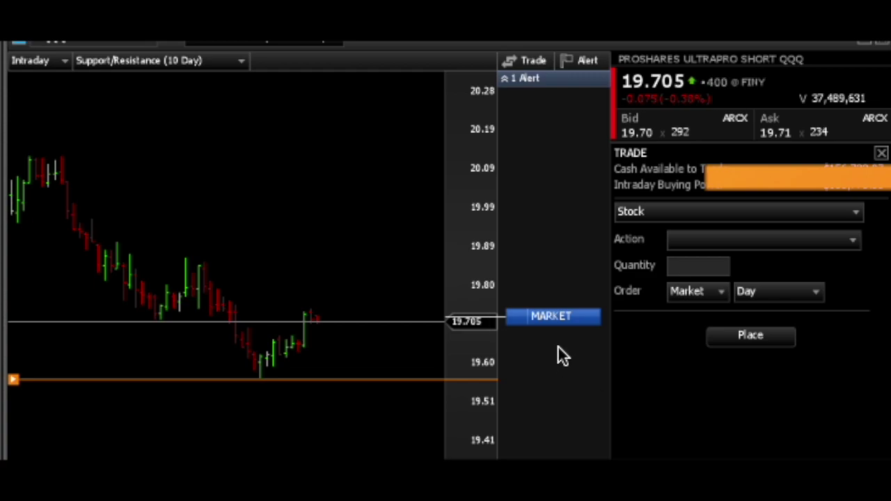
- Set the new stock order to Buy with a quantity of 50 shares
left_click(705, 246)
left_click(698, 262)
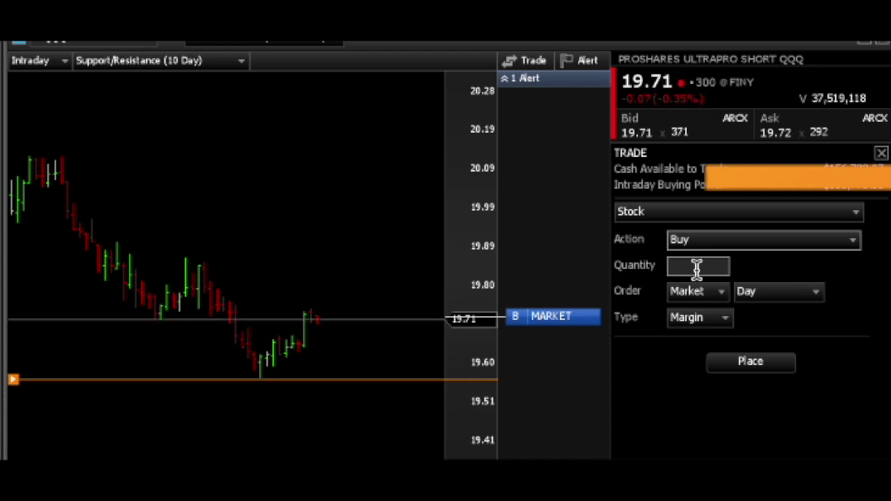
left_click(701, 264)
type("50")
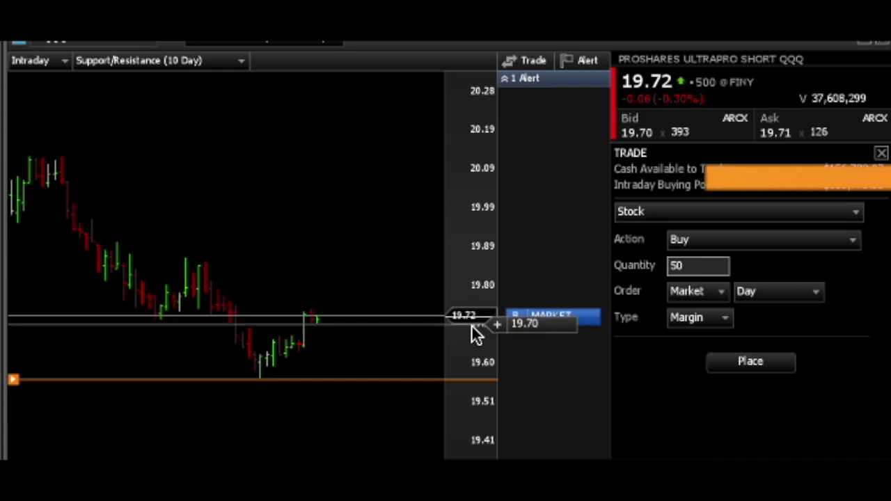
- Change the 50-share buy to a limit order at 19.68 and place it
left_click(710, 296)
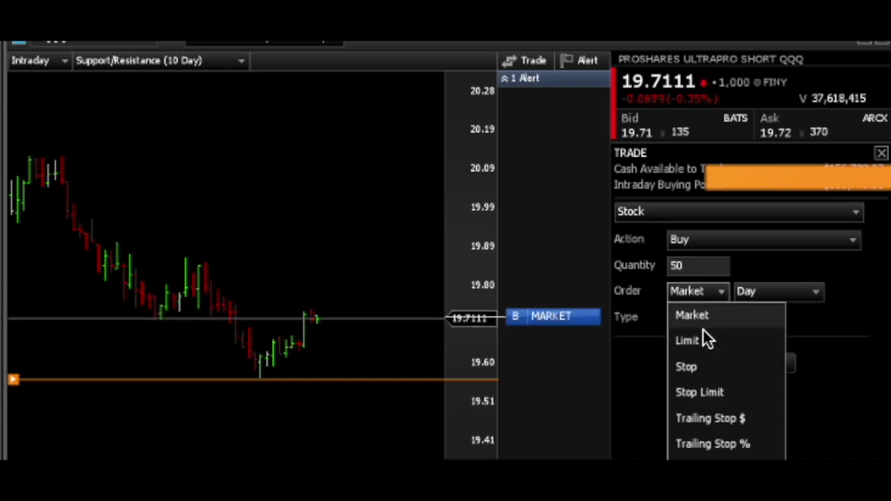
left_click(700, 341)
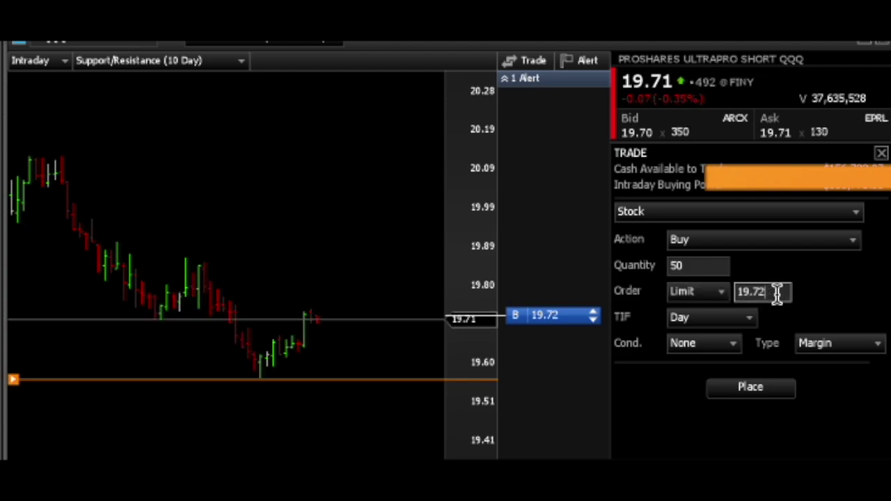
key("BackSpace")
key("BackSpace")
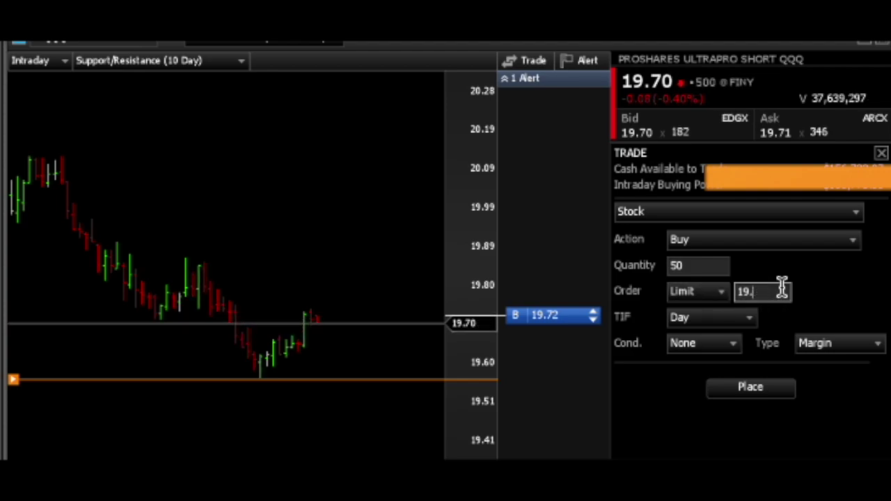
type("68")
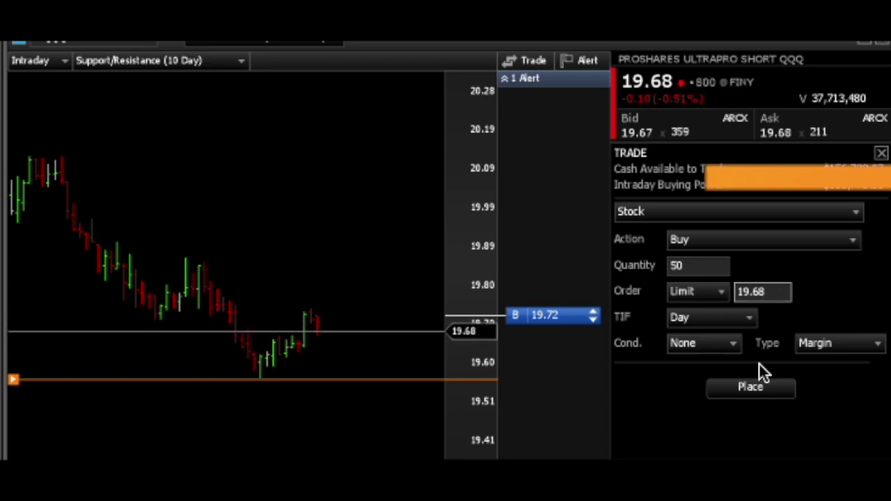
left_click(758, 392)
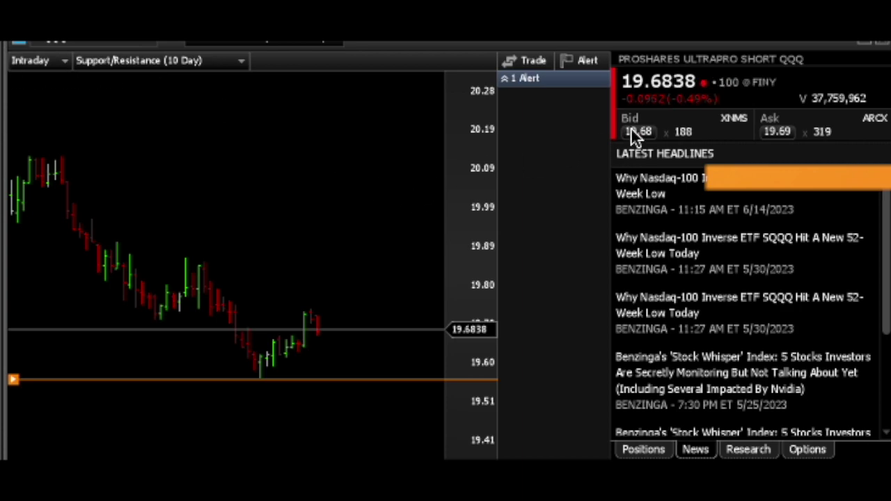
- Start a new stock order to sell 50 shares
left_click(532, 60)
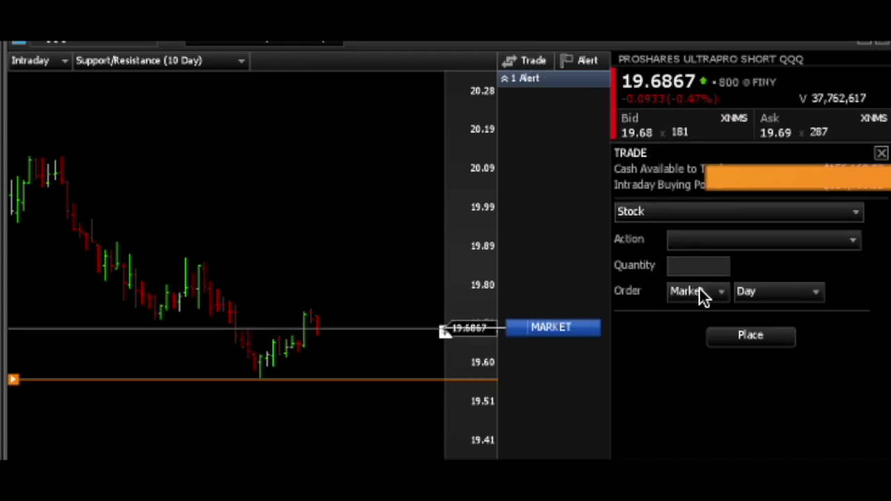
left_click(723, 237)
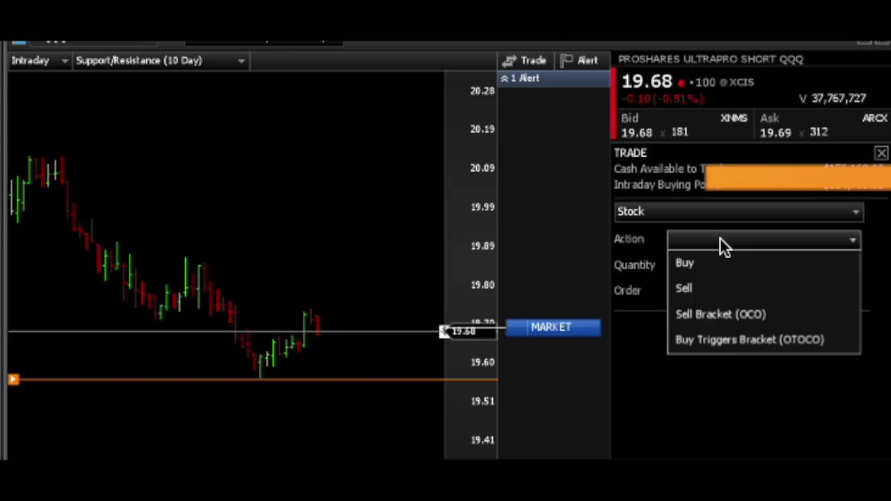
left_click(698, 289)
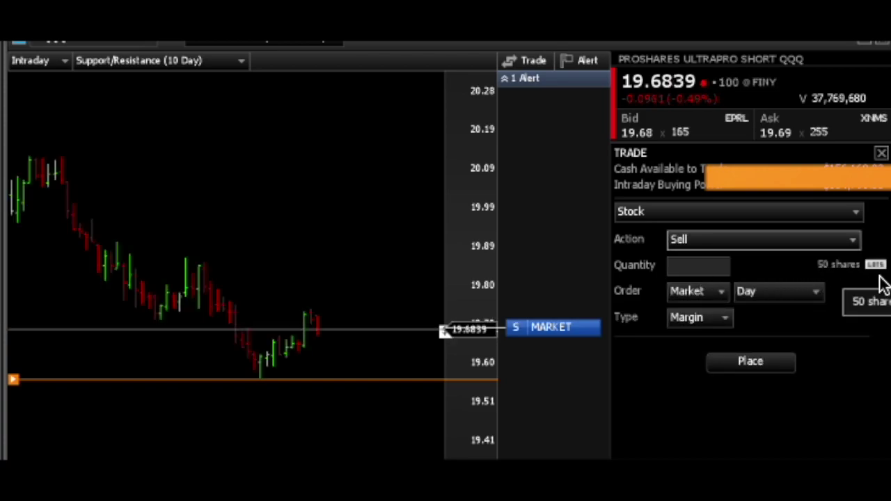
left_click(682, 267)
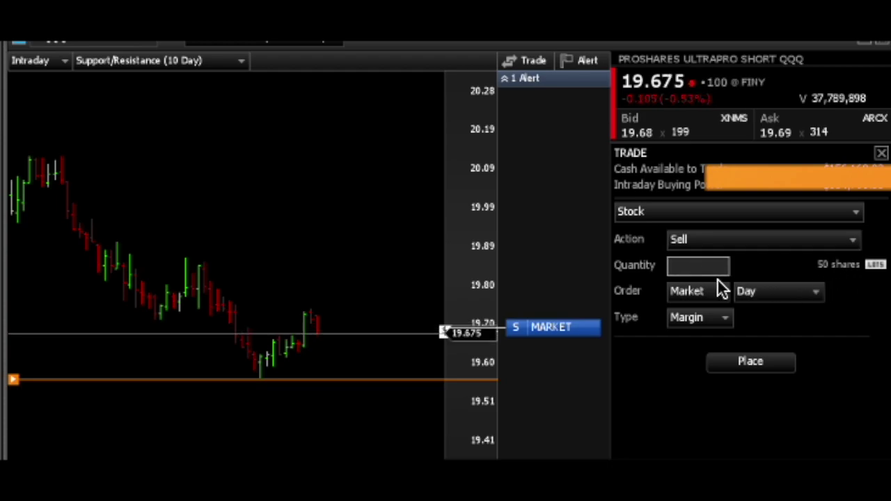
type("50")
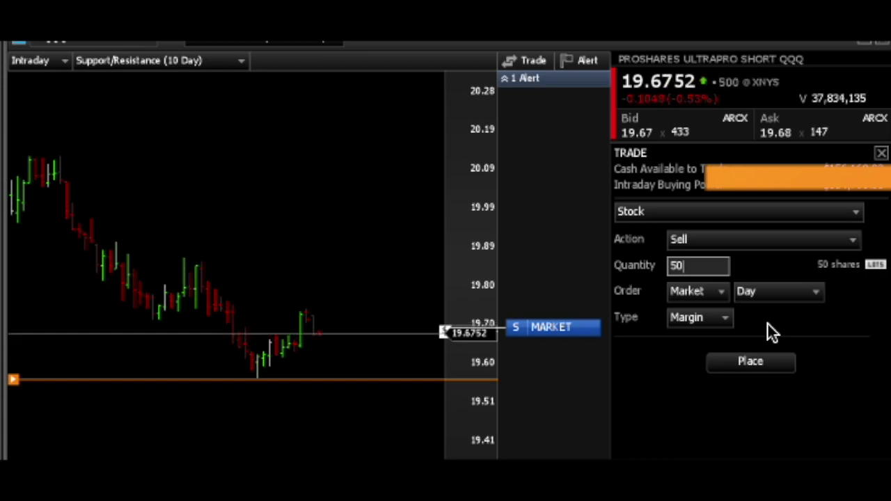
- Change the 50-share sell order to a limit order with a price of 19.76
left_click(855, 213)
left_click(707, 267)
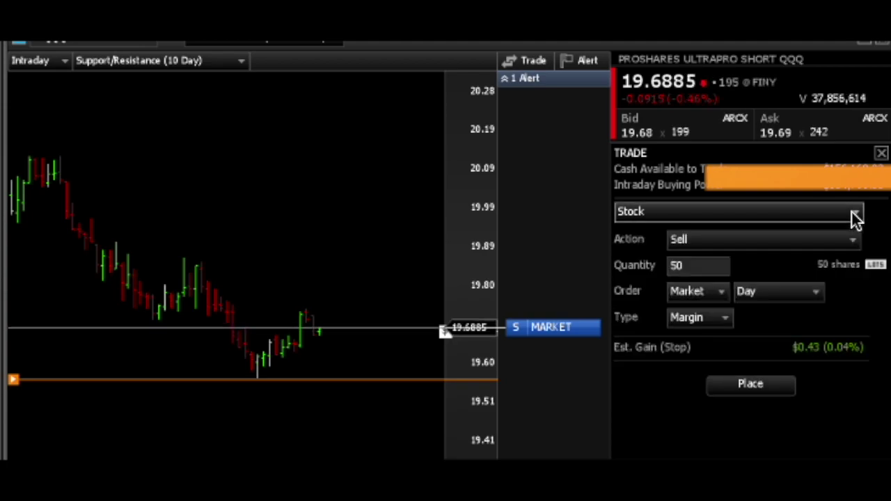
left_click(710, 293)
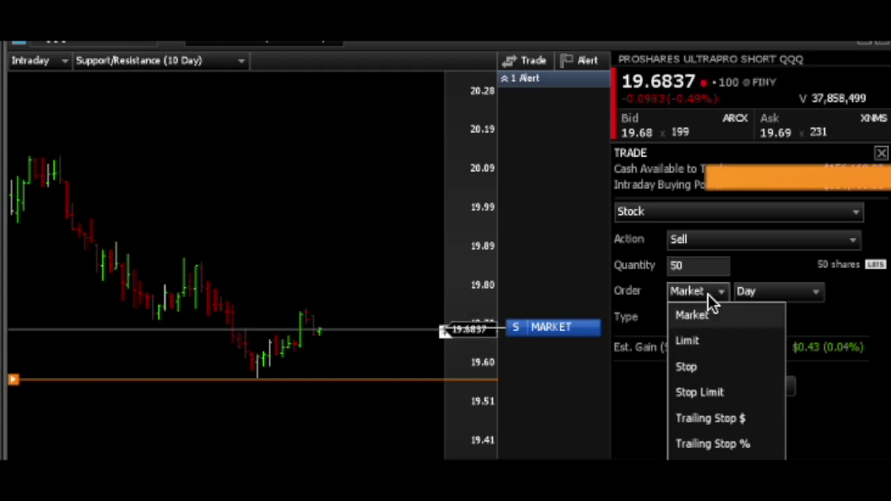
left_click(691, 340)
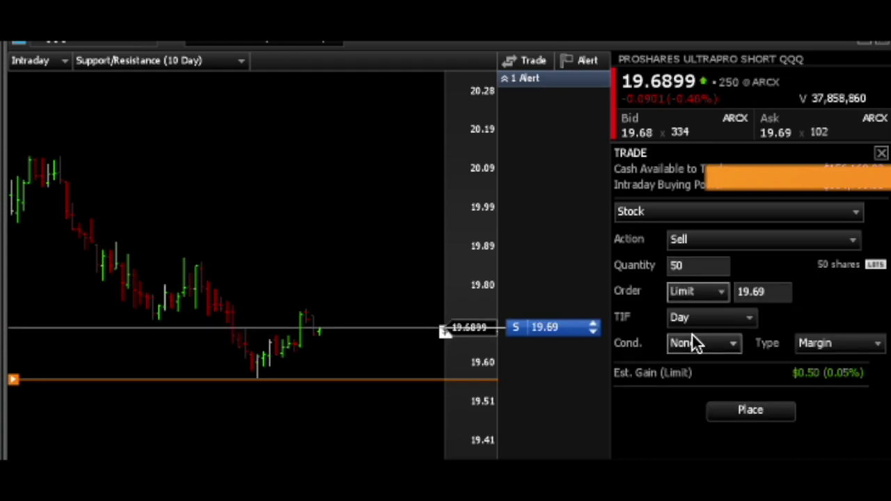
left_click(780, 291)
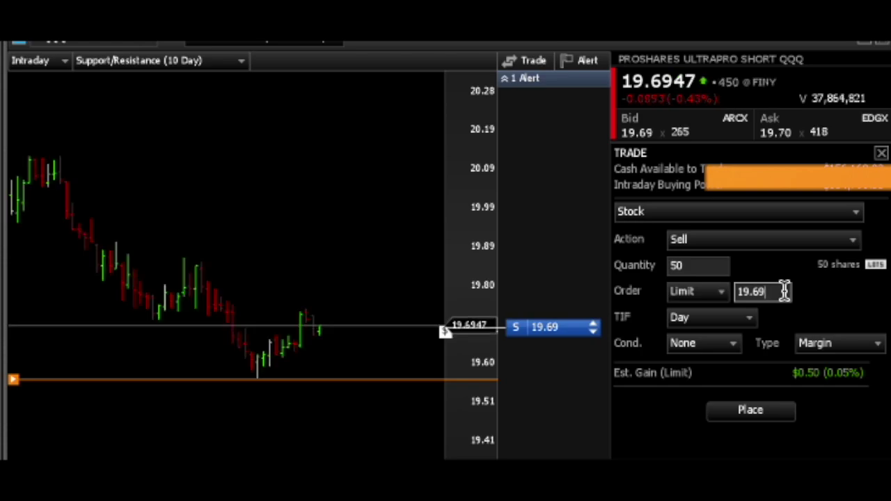
key("BackSpace")
key("BackSpace")
type("76")
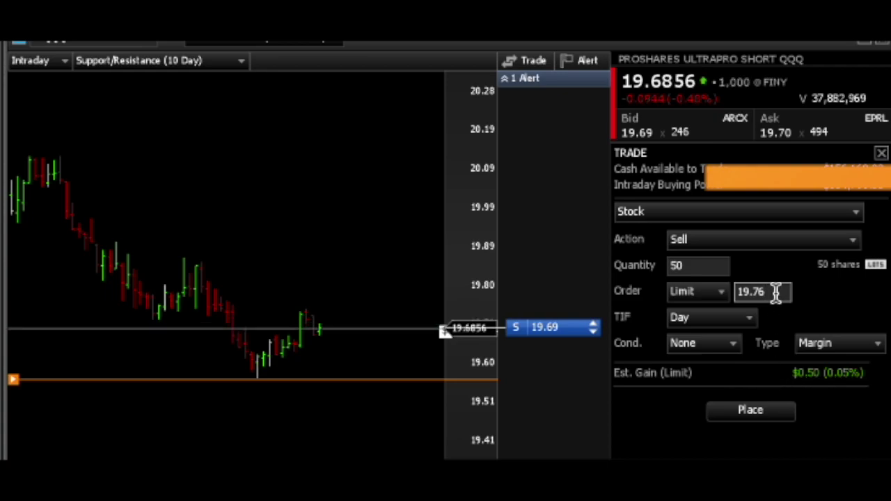
- Raise the sell order's limit price to 19.99 and apply it to the chart marker
key("BackSpace")
key("BackSpace")
type("99")
left_click(832, 310)
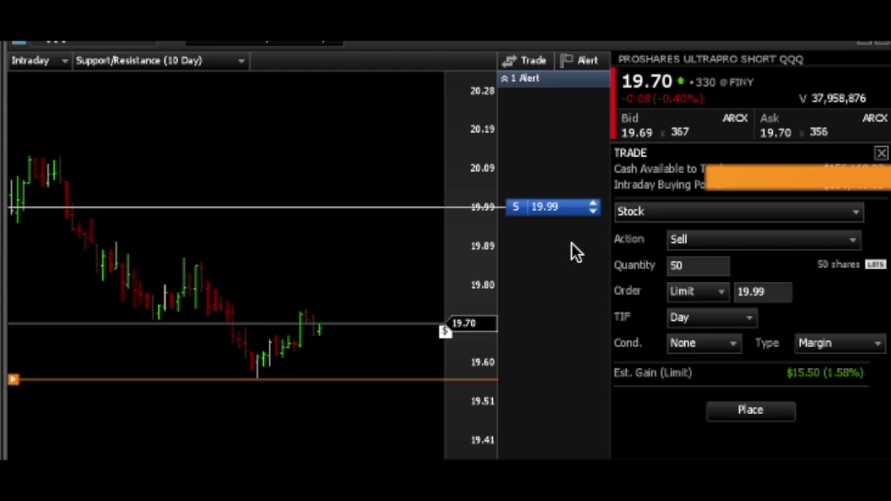
- Change the 50-share sell order to a stop order at 19.50 and place it
left_click(769, 244)
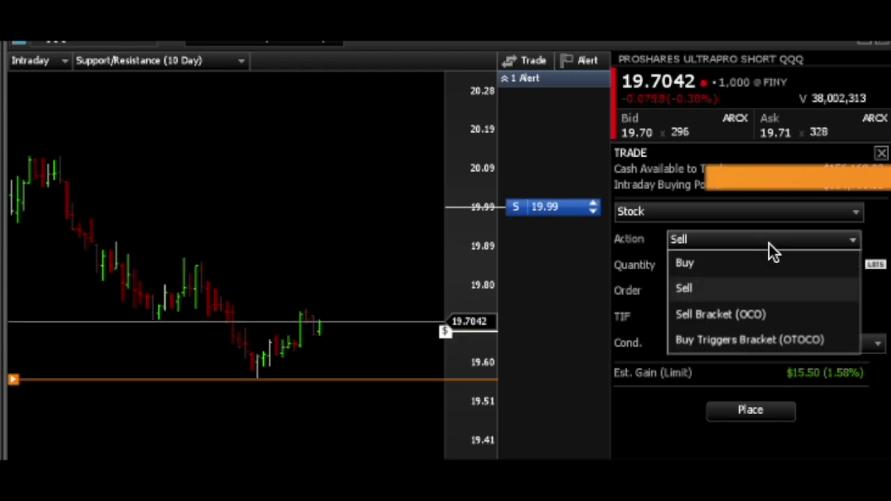
left_click(698, 289)
left_click(693, 291)
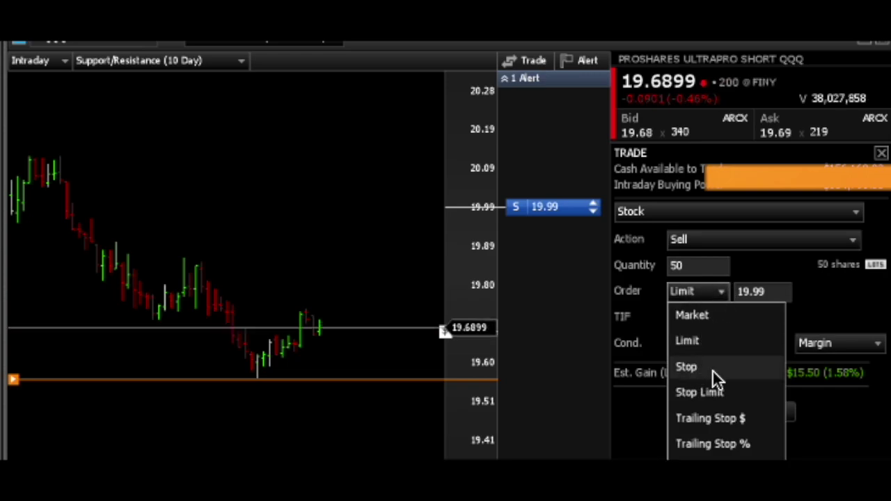
left_click(712, 370)
left_click(764, 291)
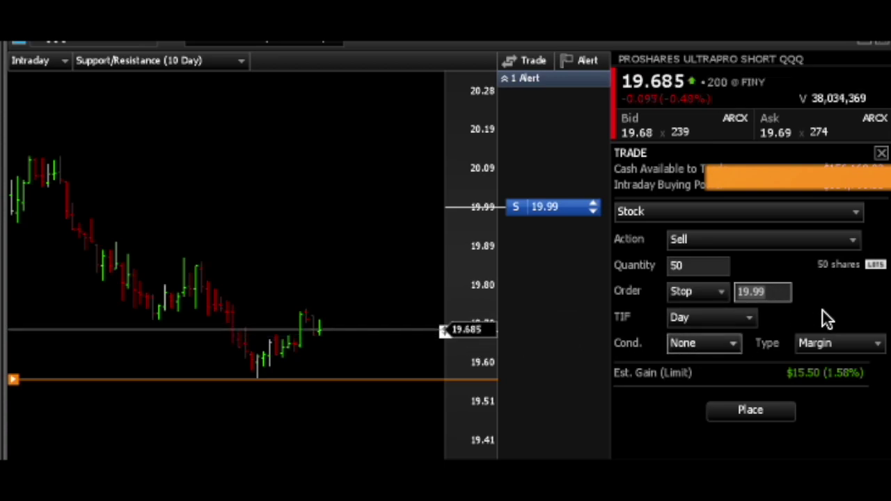
type("19.")
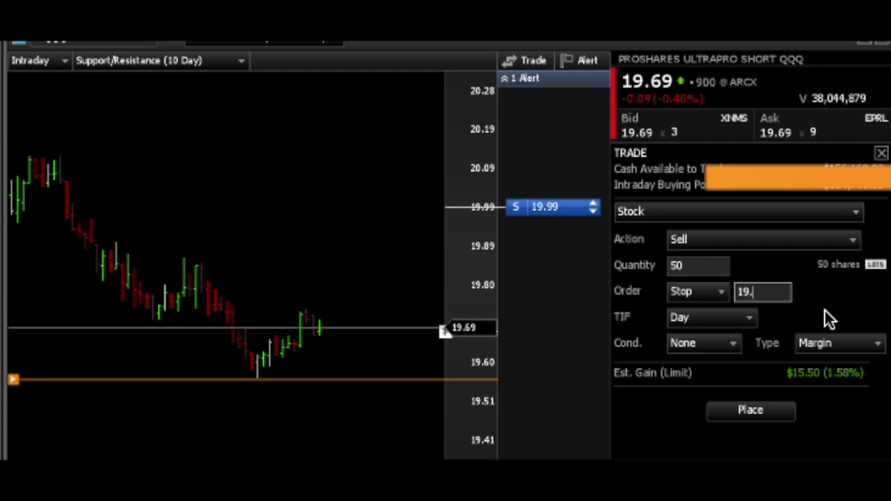
type("5")
left_click(830, 291)
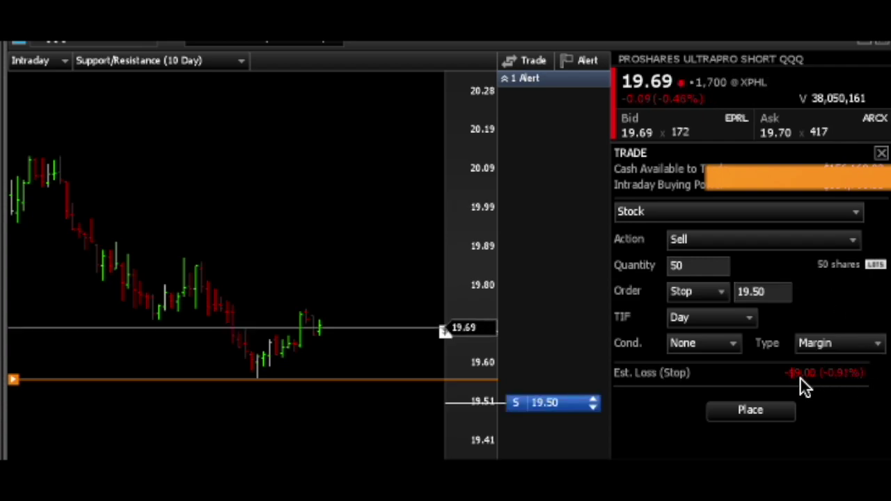
left_click(761, 411)
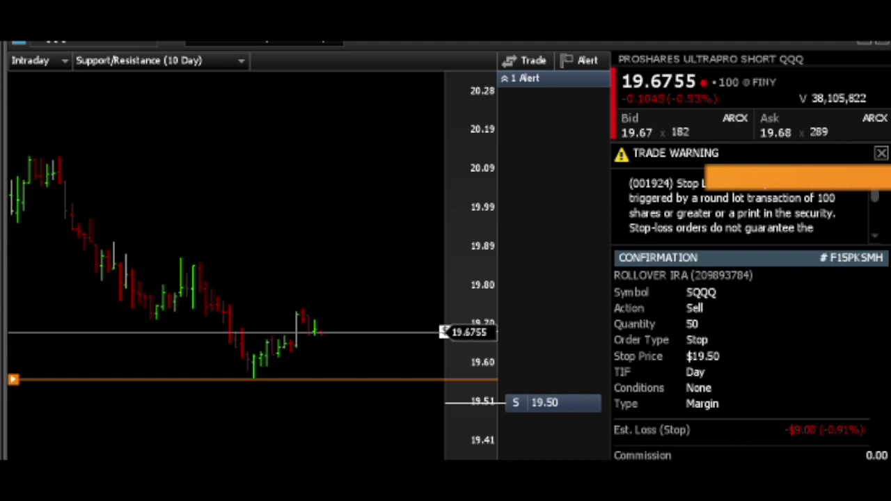
- Open a new trade ticket and move the pending 50-share sell stop on the chart to 19.51
left_click(527, 61)
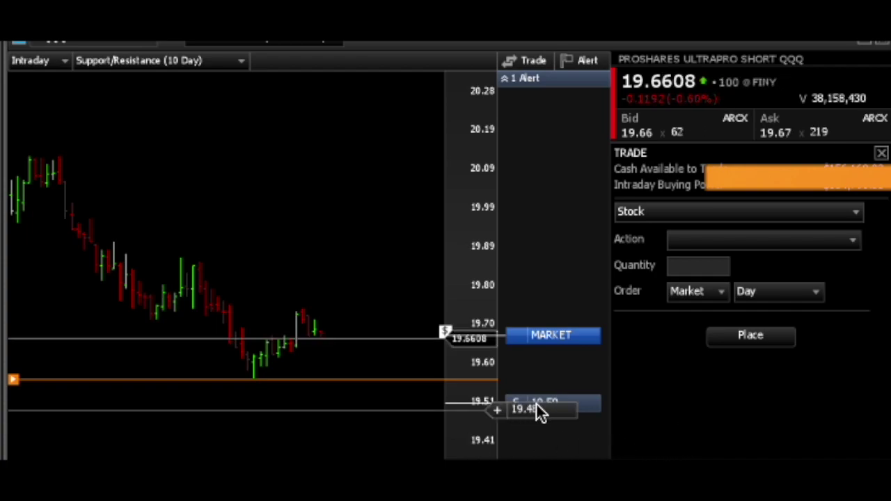
left_click(550, 410)
left_click(587, 409)
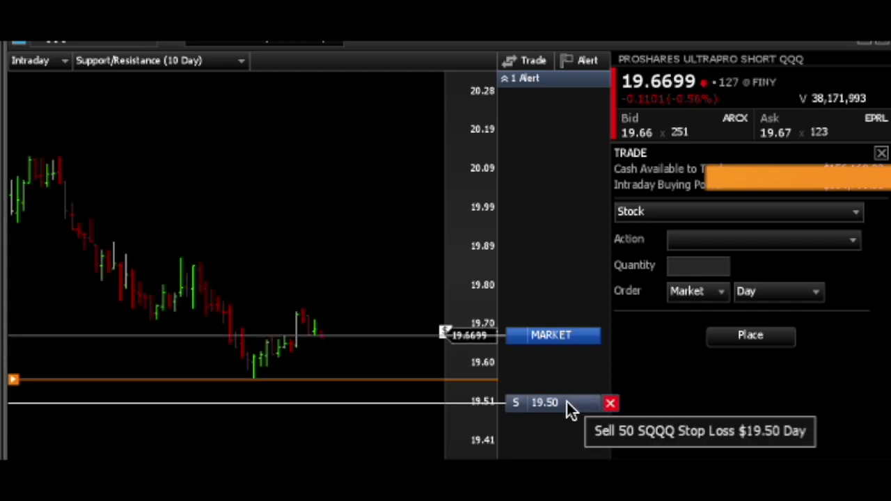
mouse_move(566, 401)
left_mouse_down()
mouse_move(575, 383)
mouse_move(573, 403)
left_mouse_up()
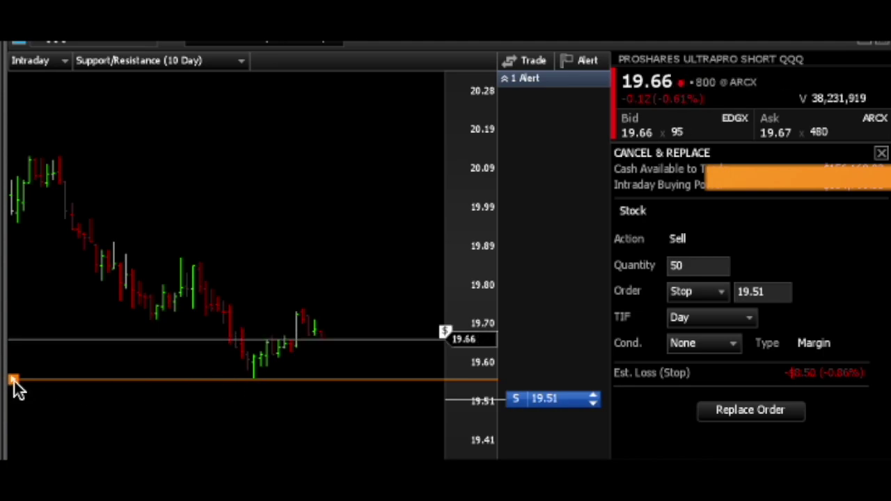
- Move the sell stop on the chart to 19.50 and submit the replacement order
mouse_move(14, 381)
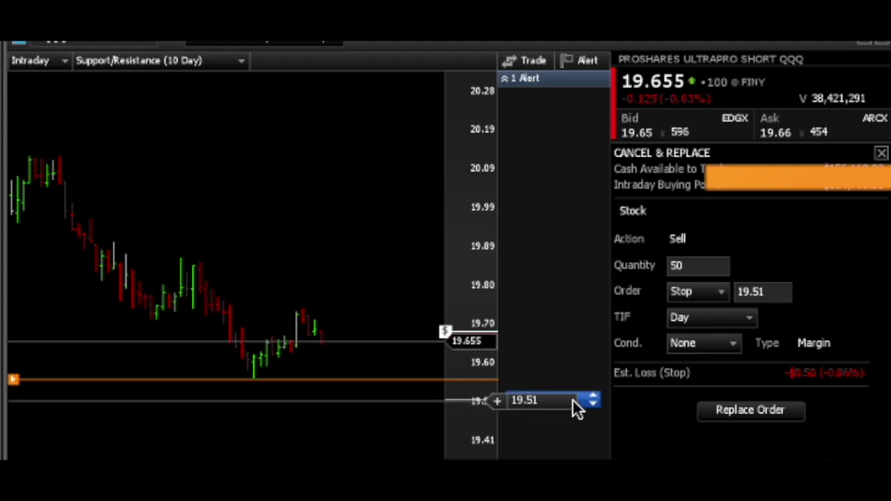
mouse_move(577, 398)
left_mouse_down()
mouse_move(572, 383)
mouse_move(576, 404)
left_mouse_up()
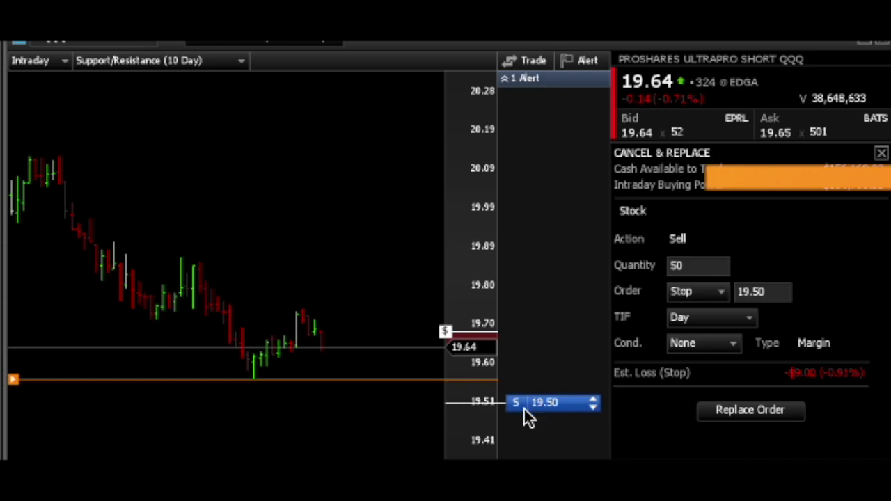
left_click(764, 410)
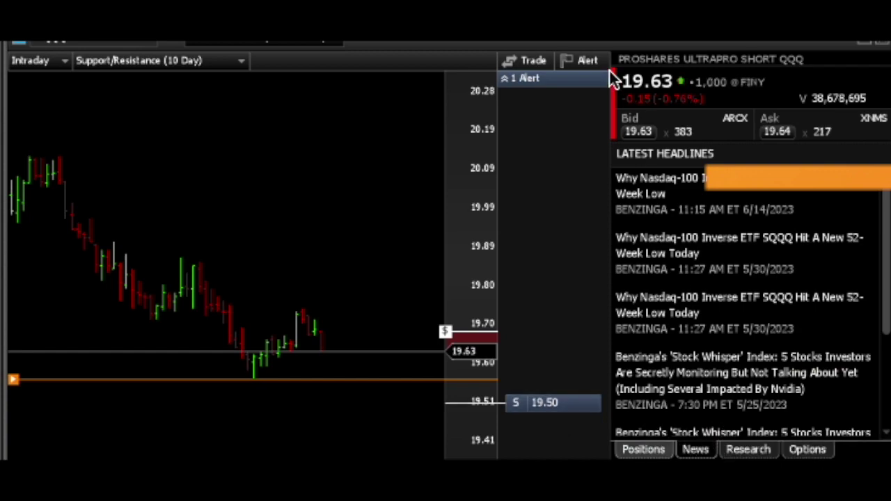
- Start a new Sell Bracket (OCO) stock order and cancel the pending 50-share stop order at 19.50
left_click(532, 61)
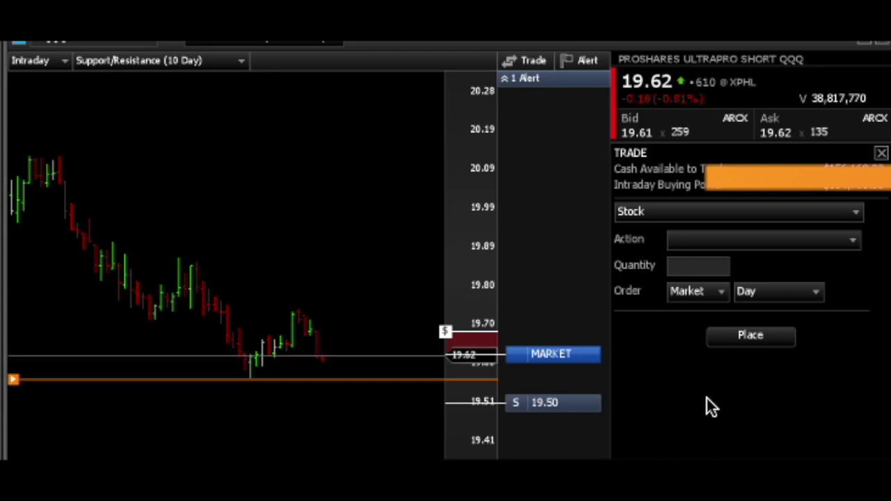
left_click(749, 242)
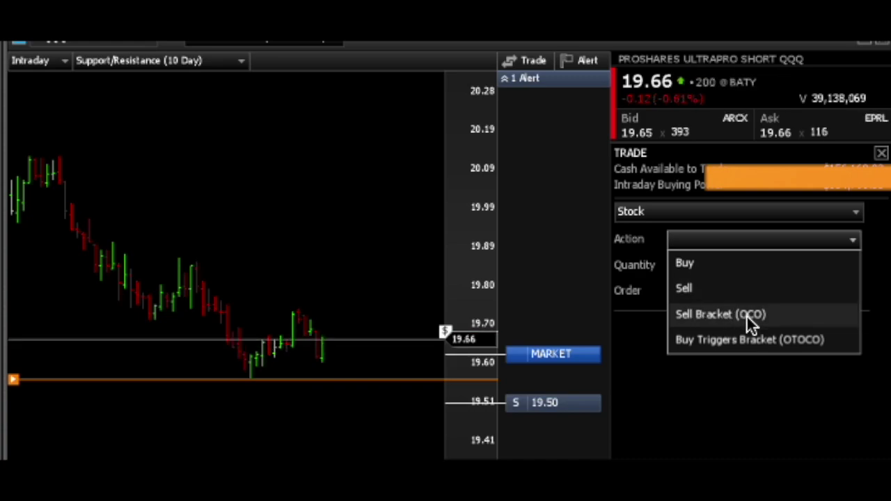
key("Escape")
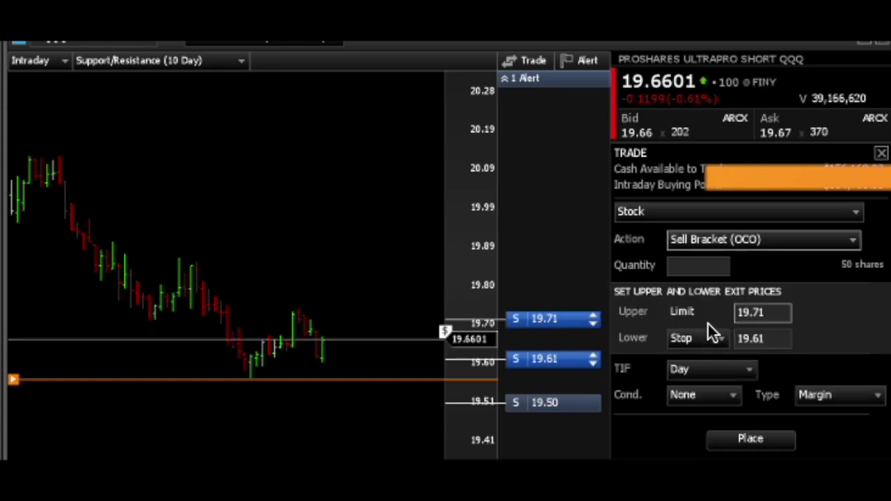
mouse_move(570, 401)
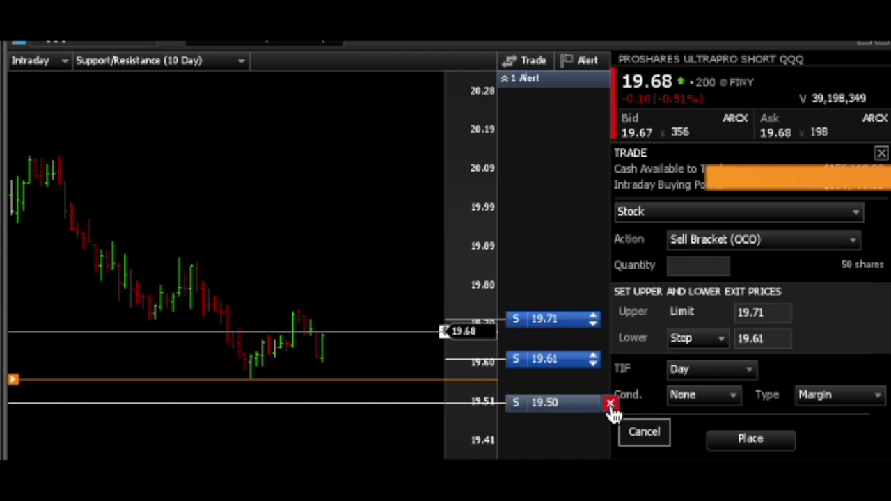
left_click(610, 404)
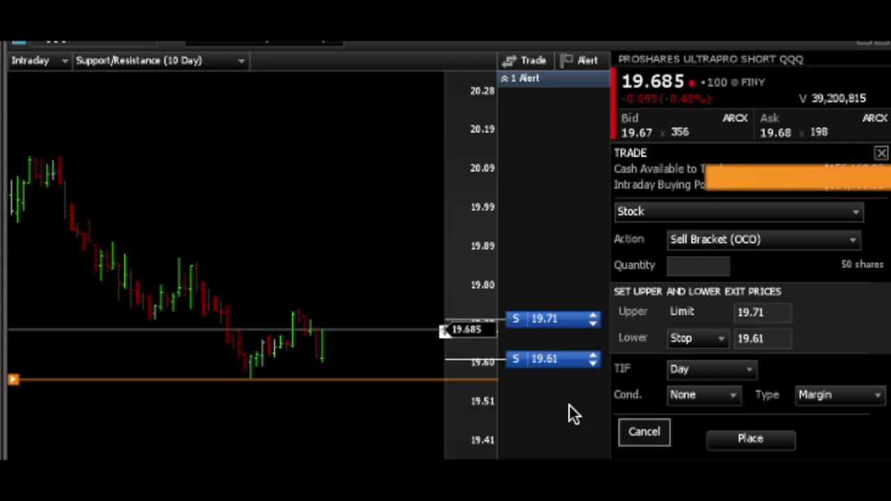
- Set the bracket's lower stop exit price to 19.51
left_click(780, 338)
key("BackSpace")
key("BackSpace")
type("51")
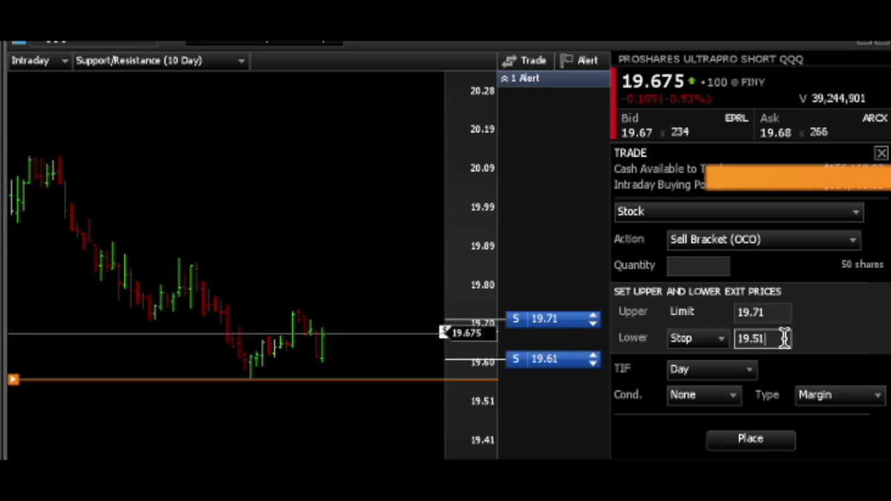
key("Return")
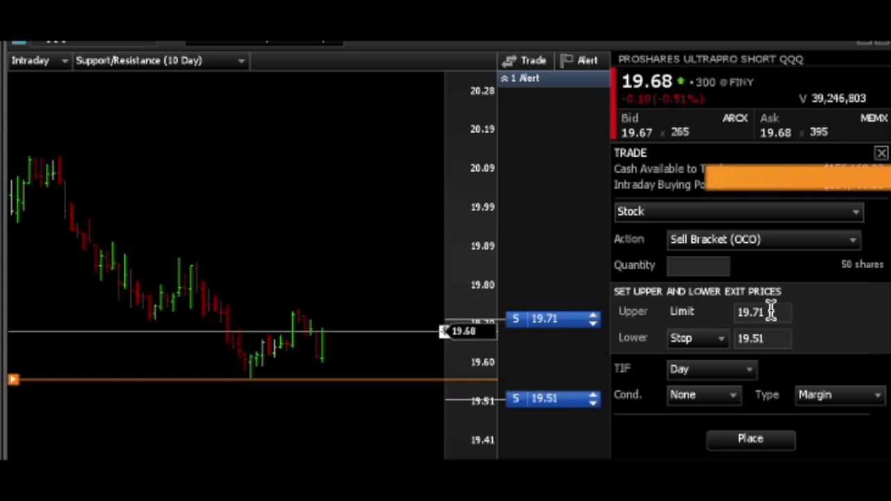
- Set the bracket's upper limit exit price to 19.90
left_click(776, 312)
left_click(780, 313)
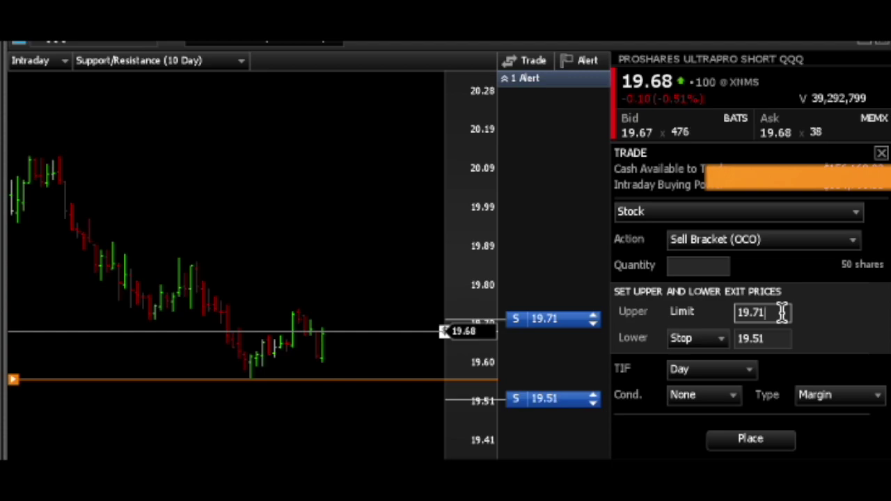
key("BackSpace")
key("BackSpace")
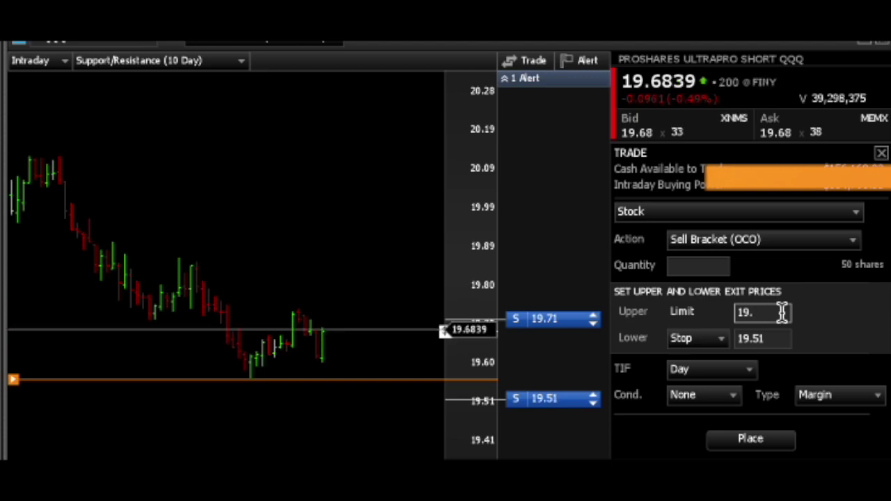
type("9")
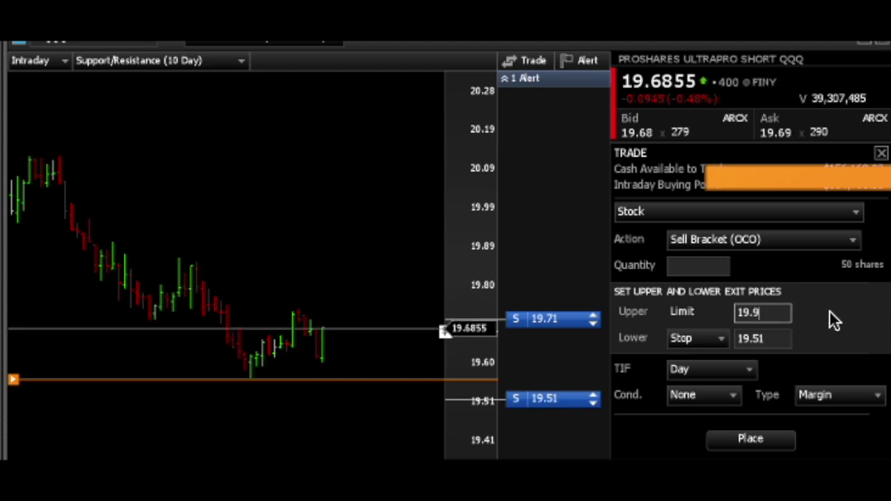
type("0")
key("Return")
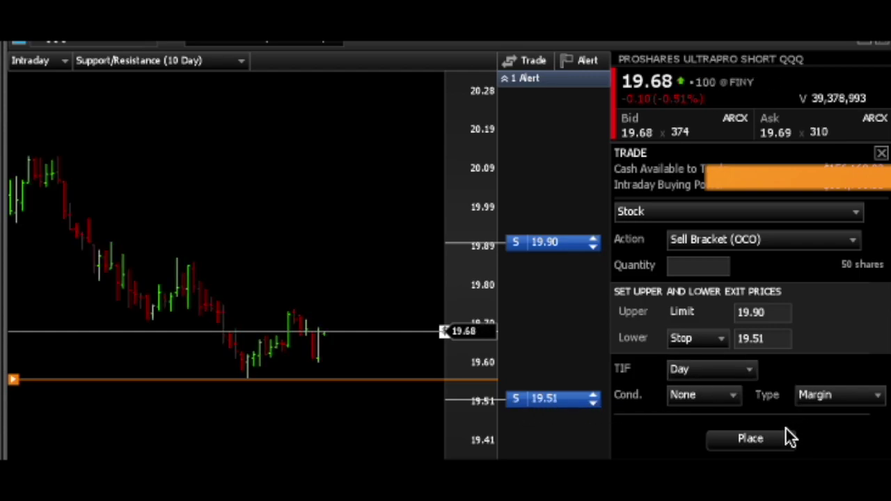
- Set the sell bracket's quantity to 50 shares
left_click(713, 267)
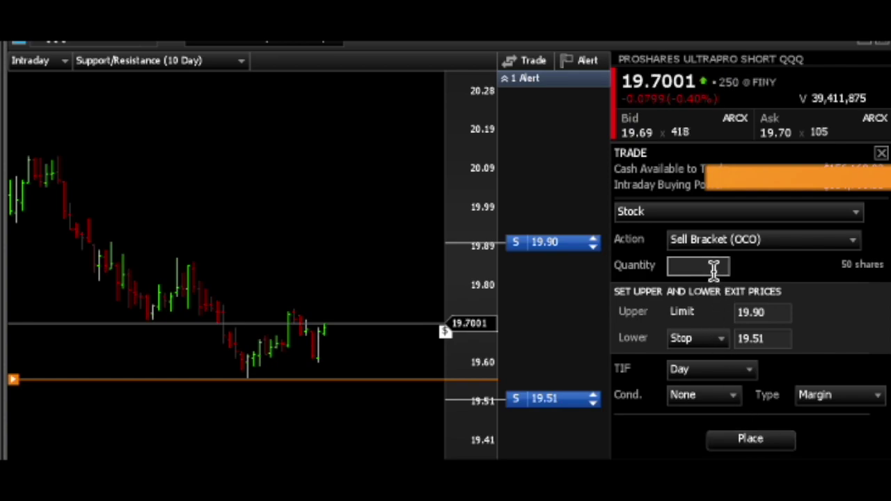
type("50")
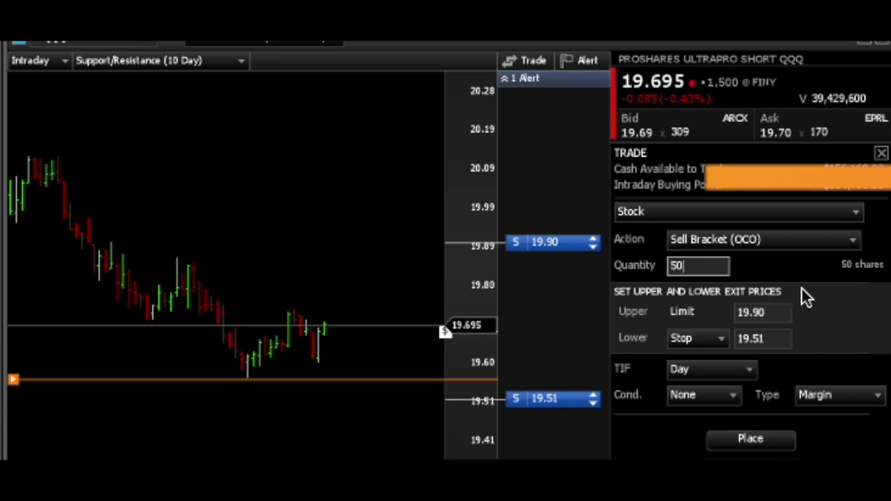
left_click(798, 283)
left_click(685, 264)
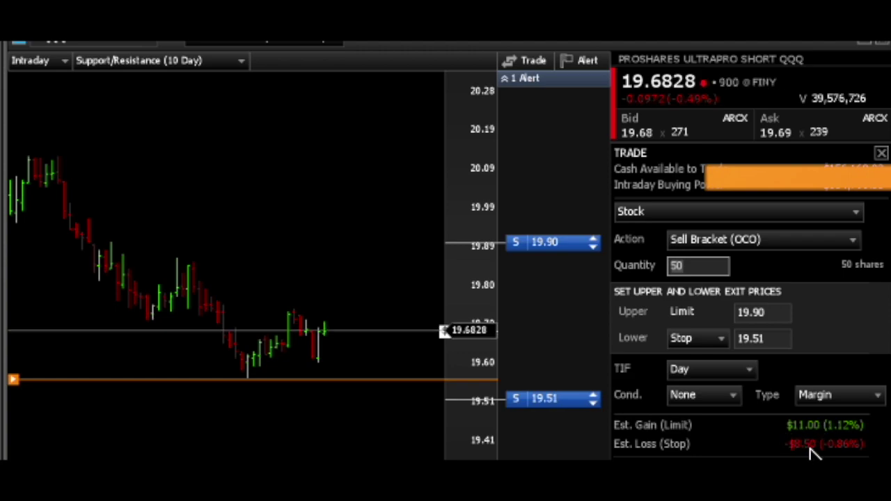
- Raise the sell bracket's upper limit exit price to 20.00
left_click(772, 315)
key("BackSpace")
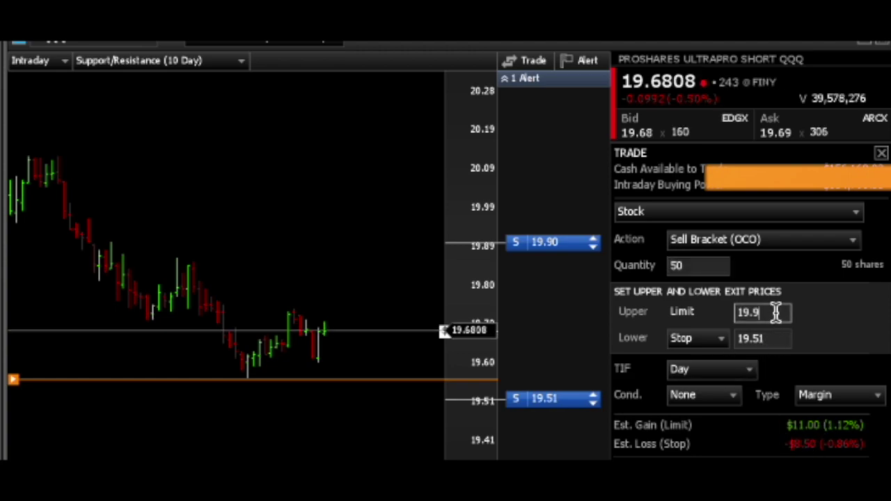
key("BackSpace")
key("BackSpace")
key("BackSpace")
key("BackSpace")
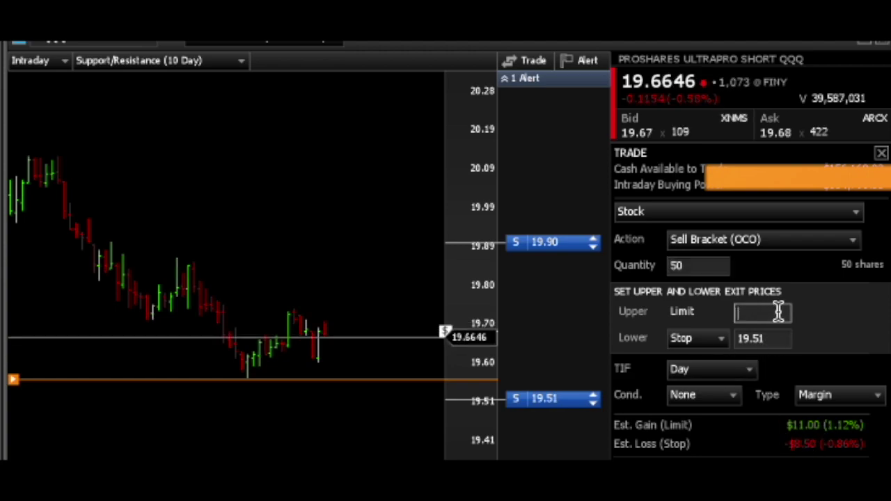
type("2")
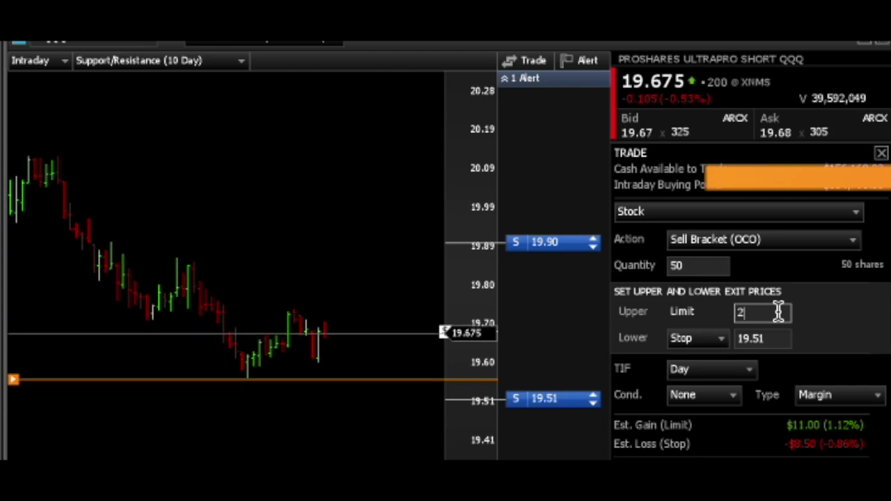
type("0.00")
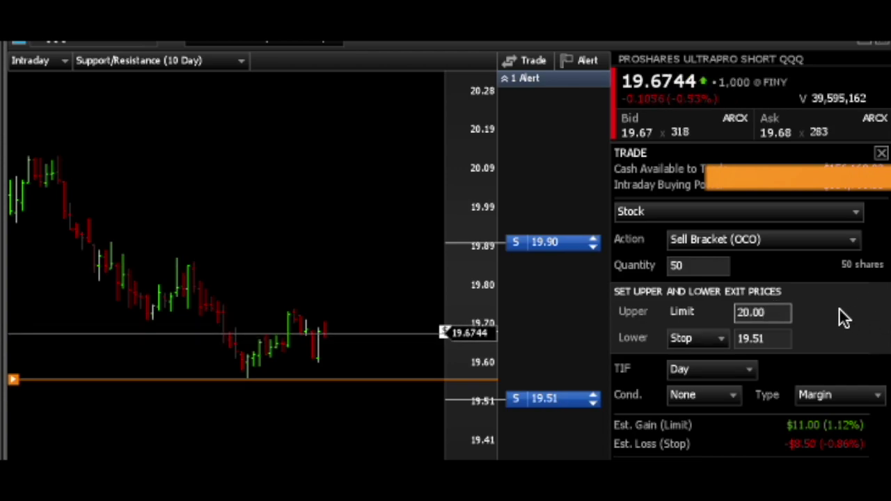
left_click(840, 317)
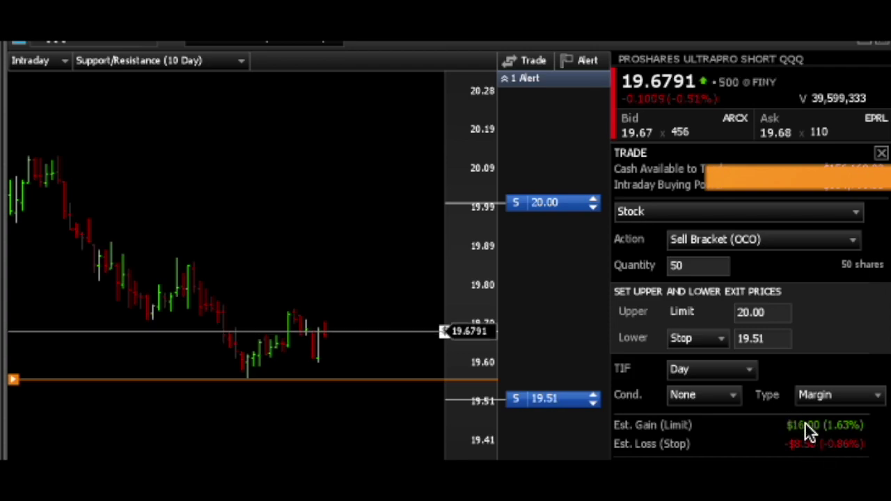
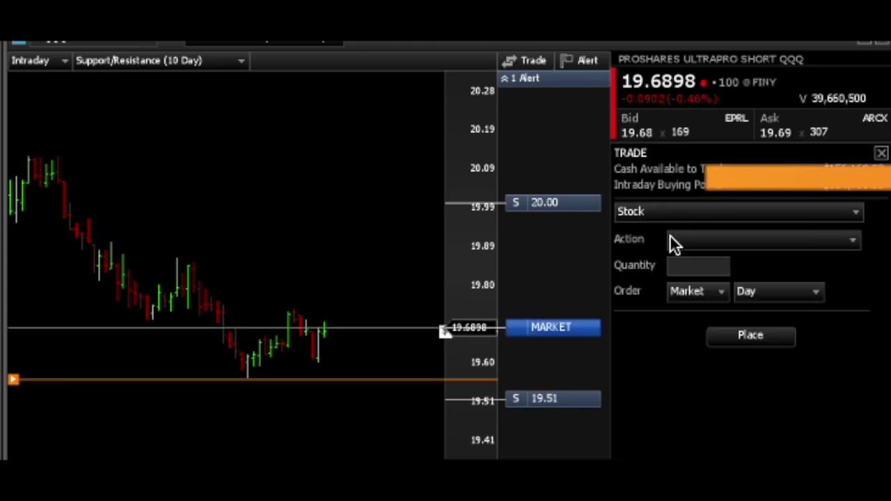
- Try to lower the placed sell bracket's upper limit exit price to 19.86 directly on the price ladder
mouse_move(524, 202)
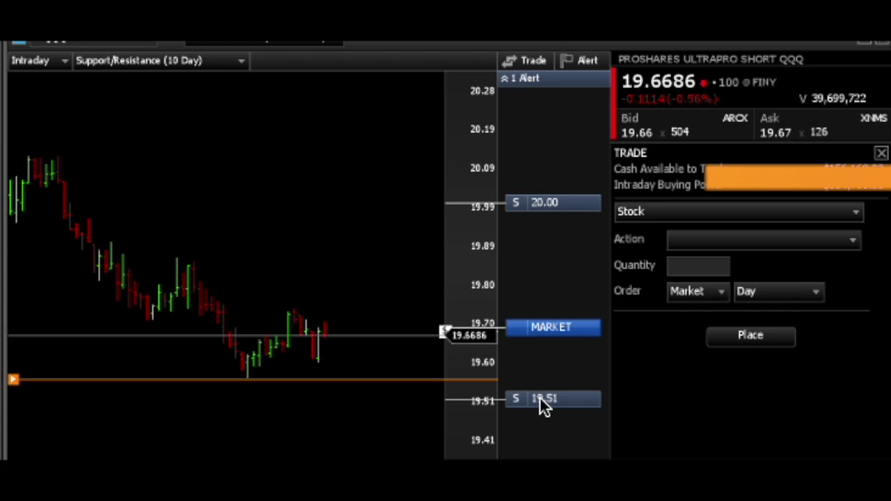
mouse_move(518, 399)
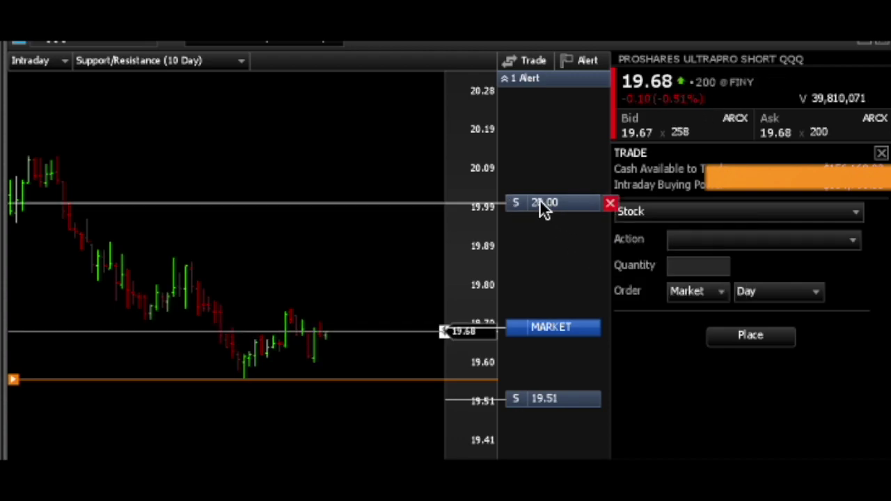
left_click(539, 199)
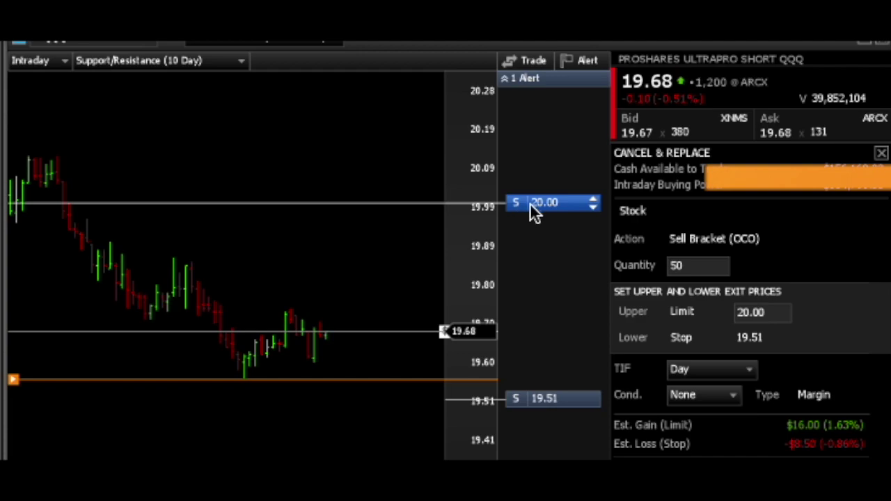
left_click_drag(536, 213, 533, 260)
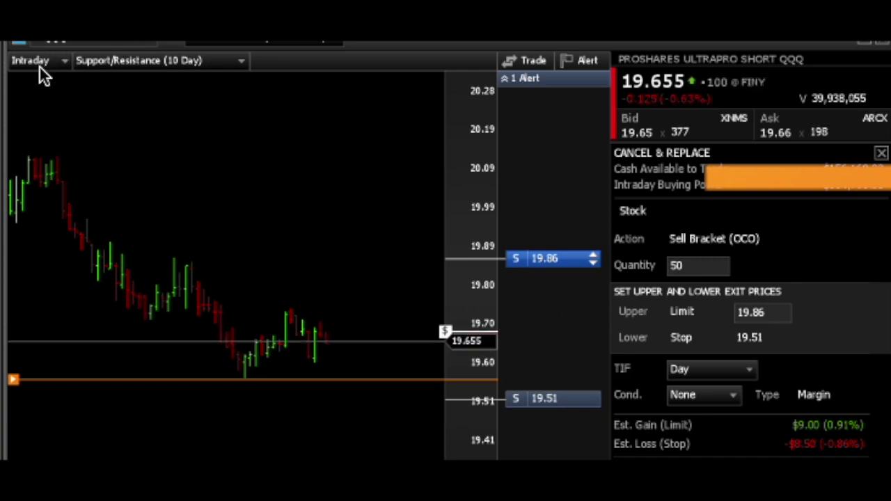
- Show the chart over 1 Year and inspect the orange markers at the lowest and highest price levels
left_click(62, 61)
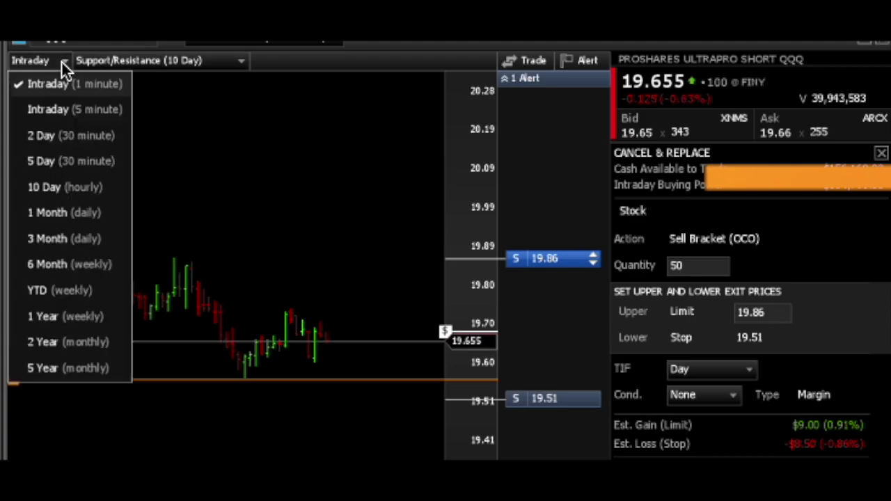
left_click(45, 315)
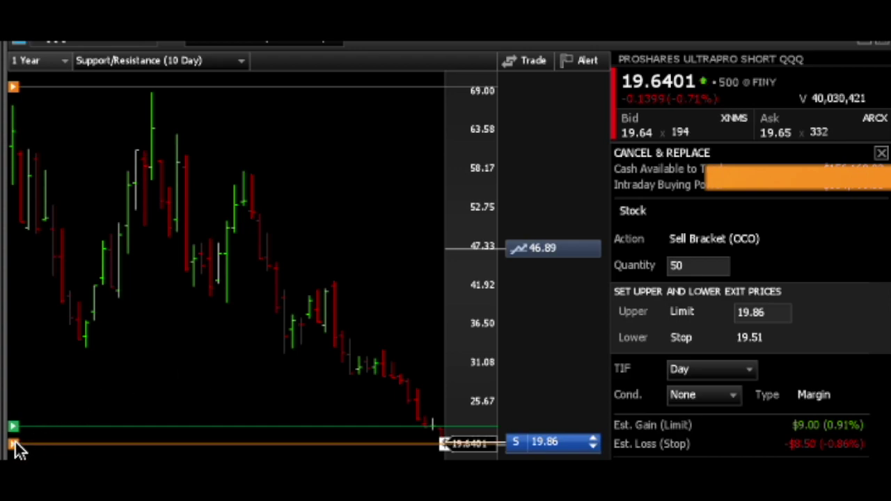
mouse_move(15, 442)
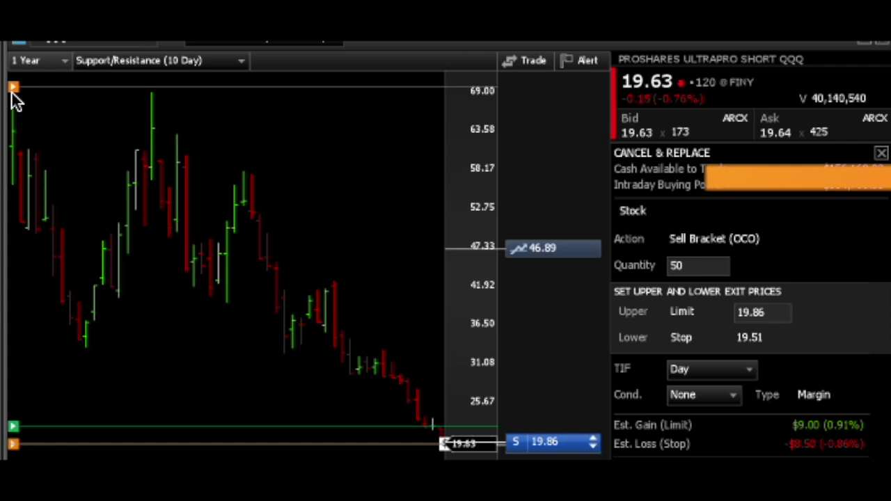
mouse_move(14, 90)
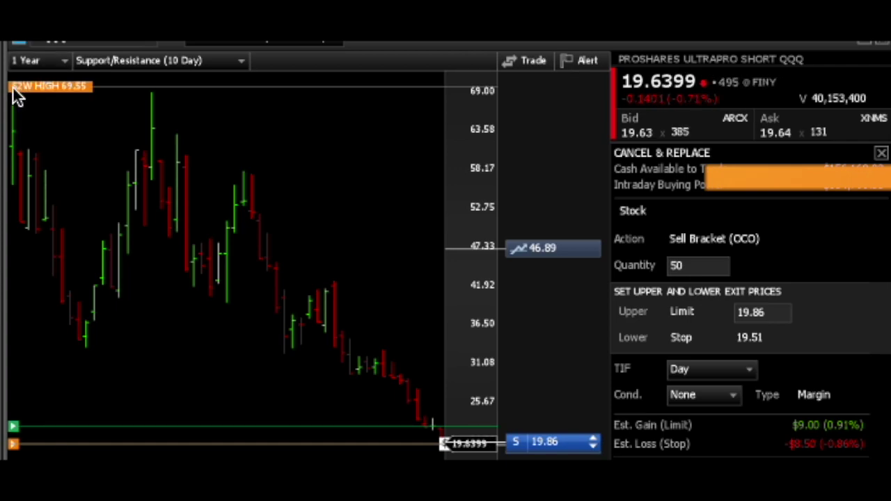
- View the chart over 3 Month, and set its timeframe to 5 Day
left_click(63, 63)
left_click(62, 249)
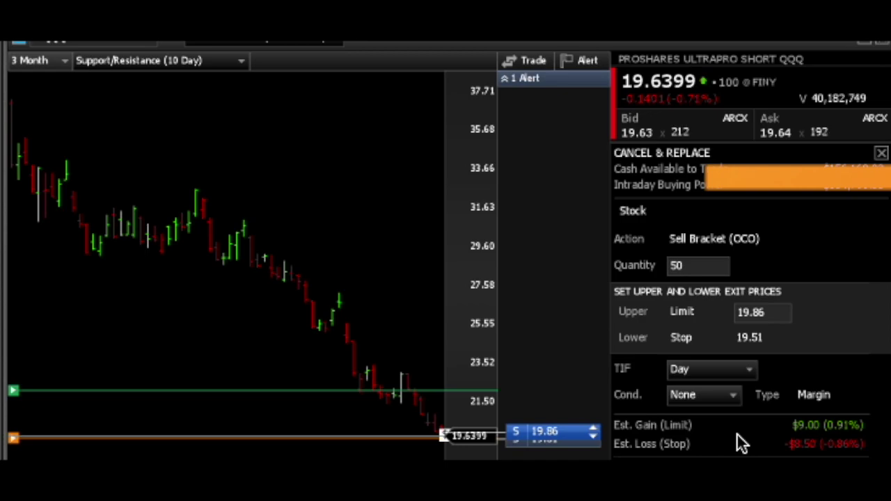
left_click(28, 62)
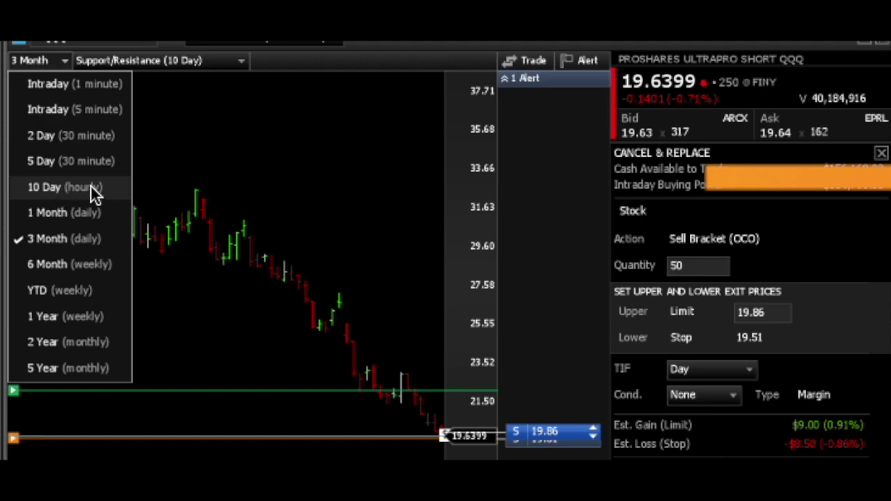
left_click(78, 167)
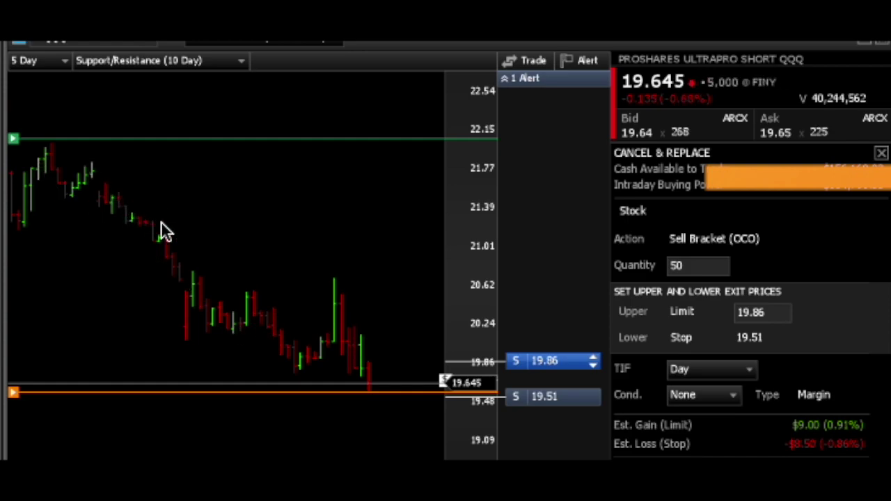
right_click(164, 252)
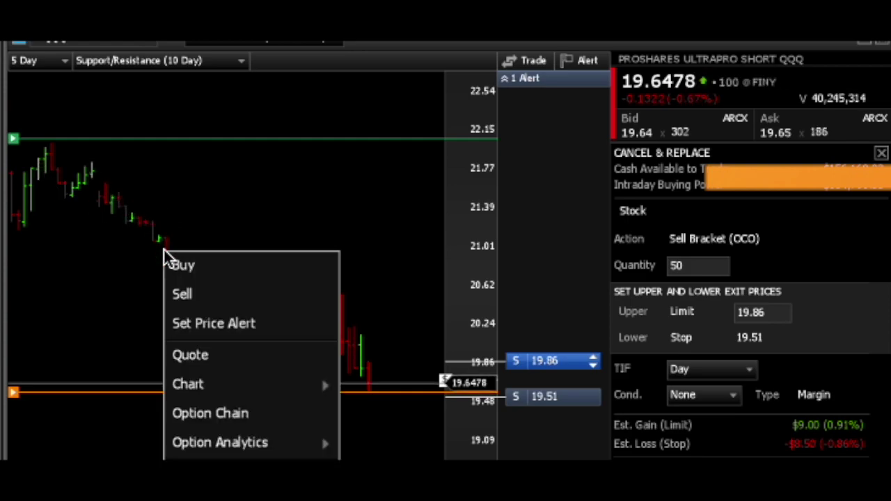
right_click(237, 164)
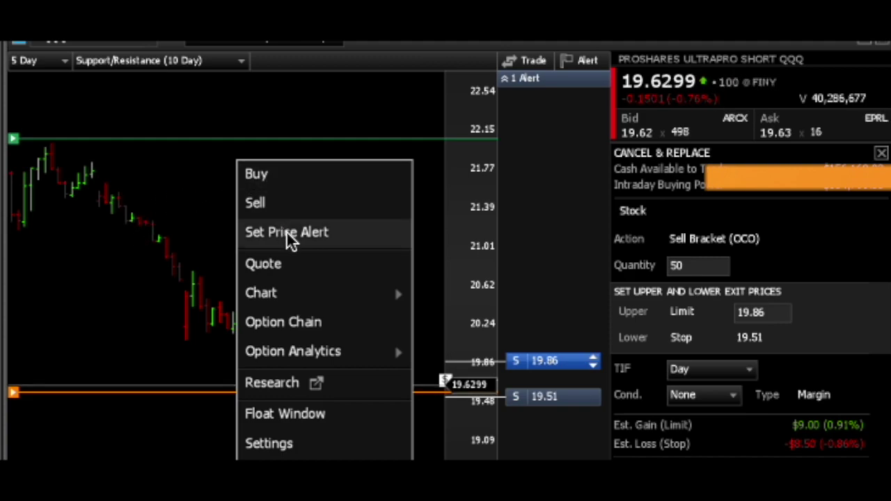
left_click(123, 252)
right_click(248, 227)
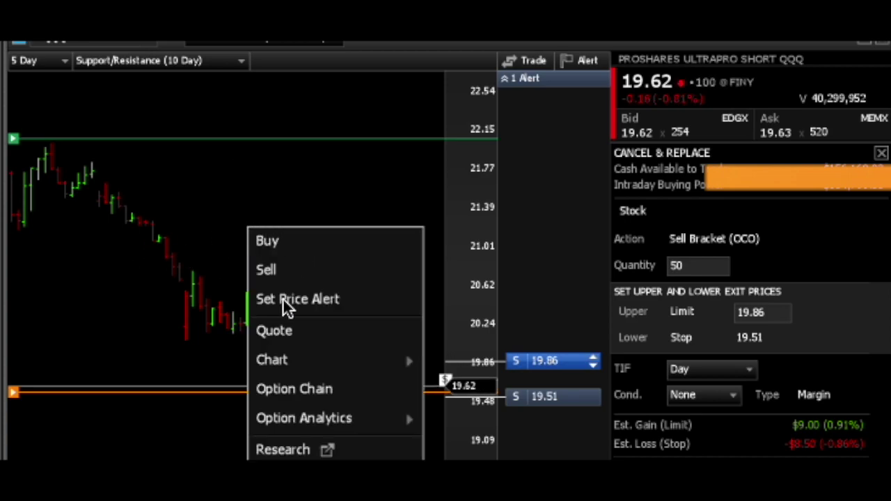
left_click(178, 199)
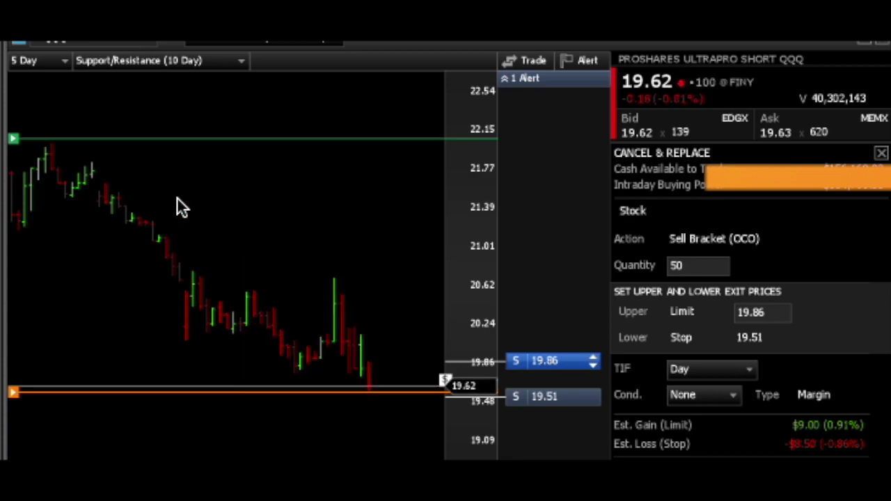
- Create price alerts for the stock rising above 19.99 and falling below 19.50
left_click(593, 59)
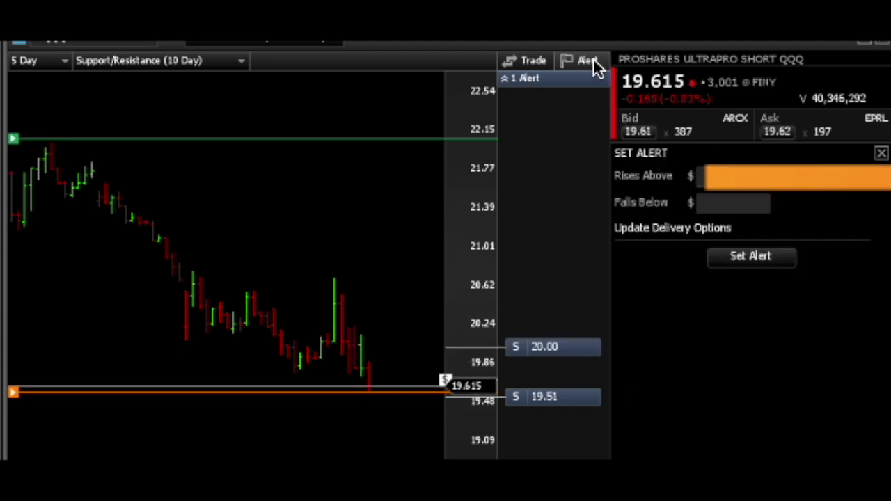
left_click(724, 203)
type("1")
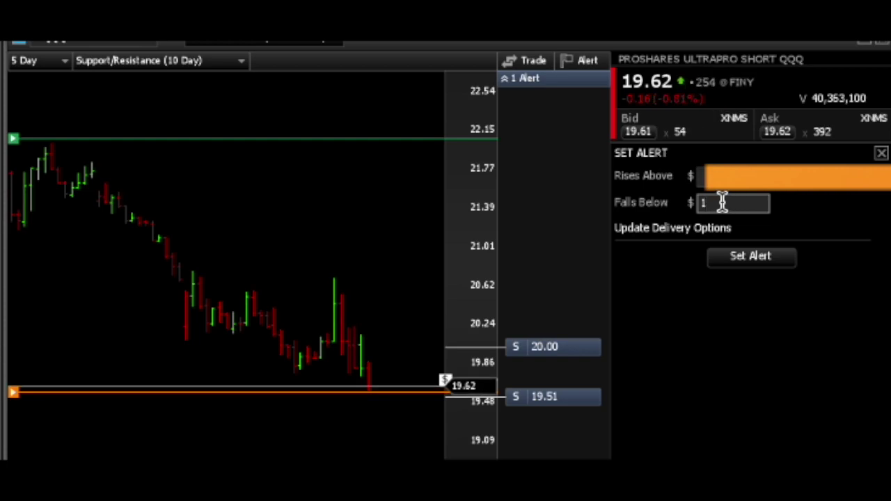
type("9.5")
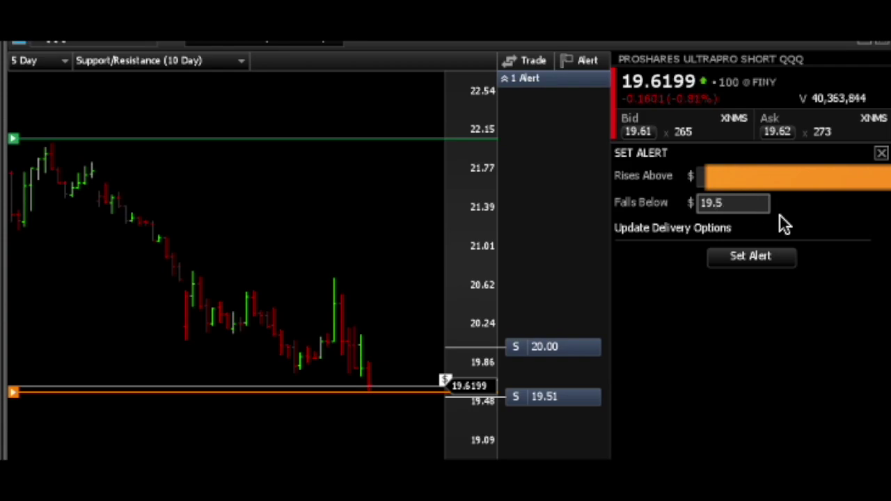
type("0")
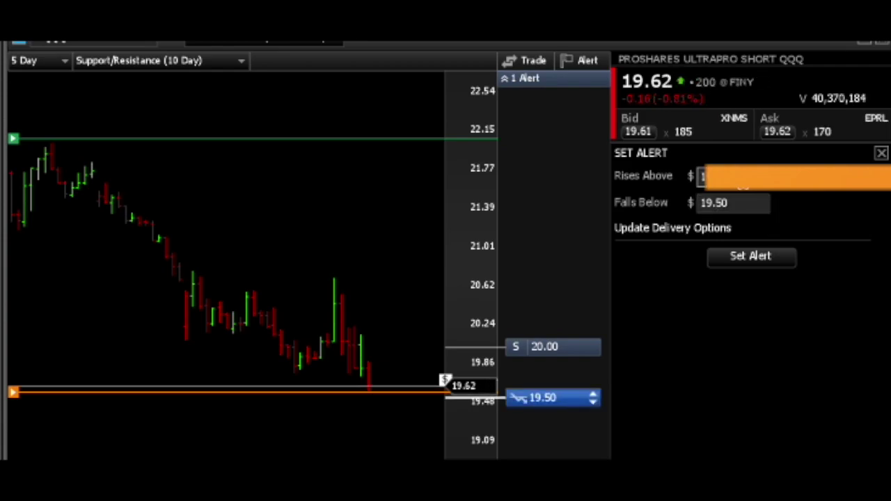
left_click(761, 263)
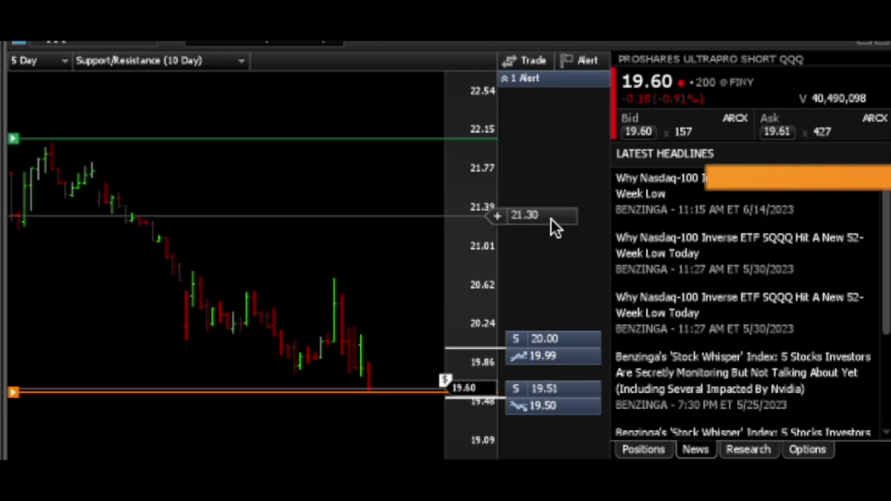
- Review the pending sell bracket by opening its 20.00 upper exit order for replacement, and close the order ticket
left_click(551, 220)
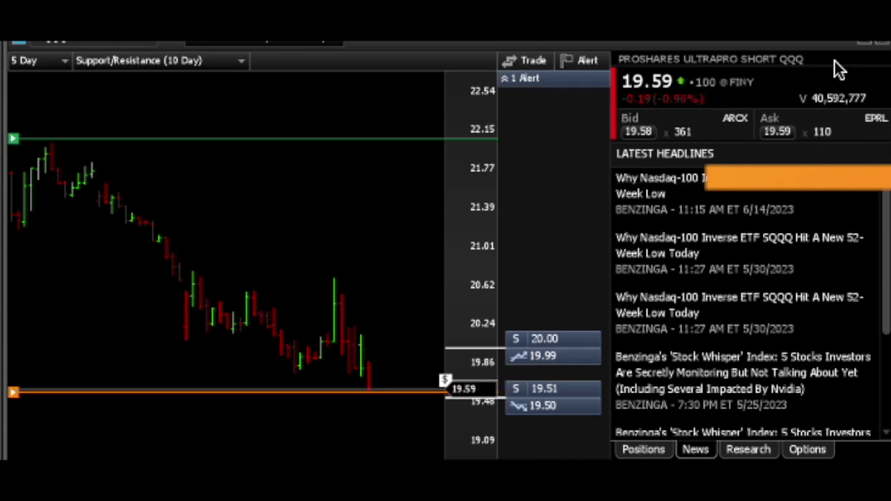
left_click(527, 61)
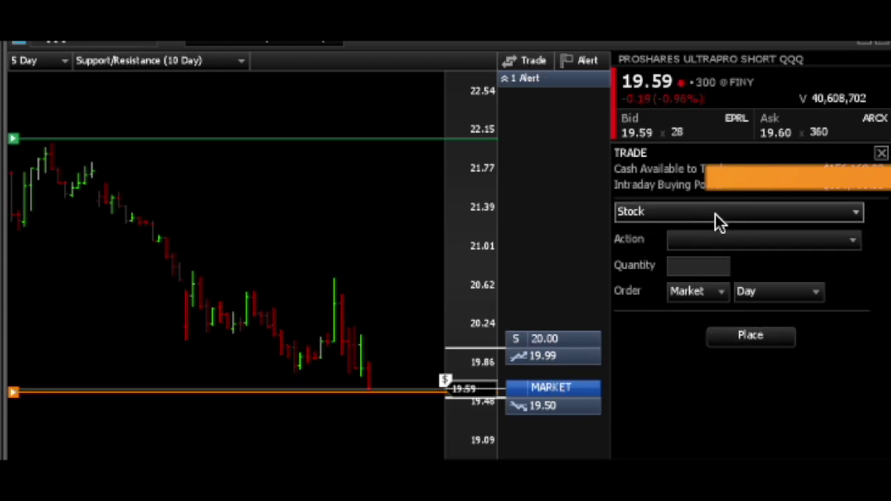
left_click(546, 346)
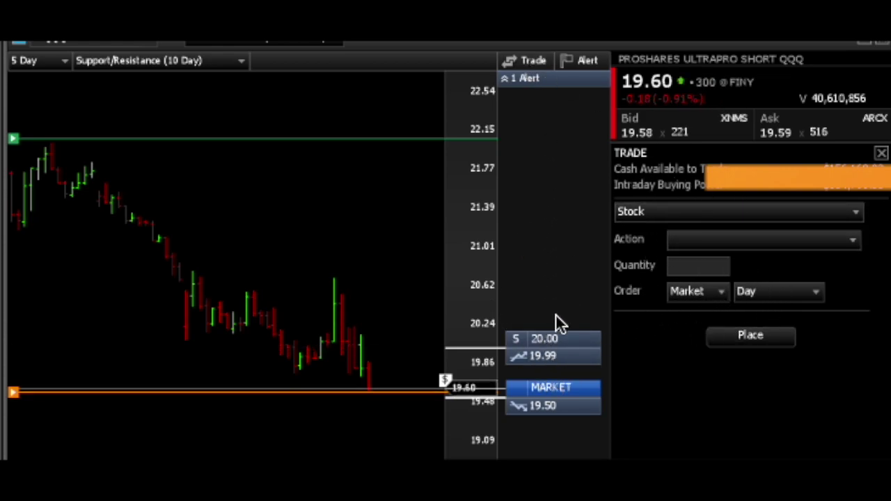
left_click(555, 345)
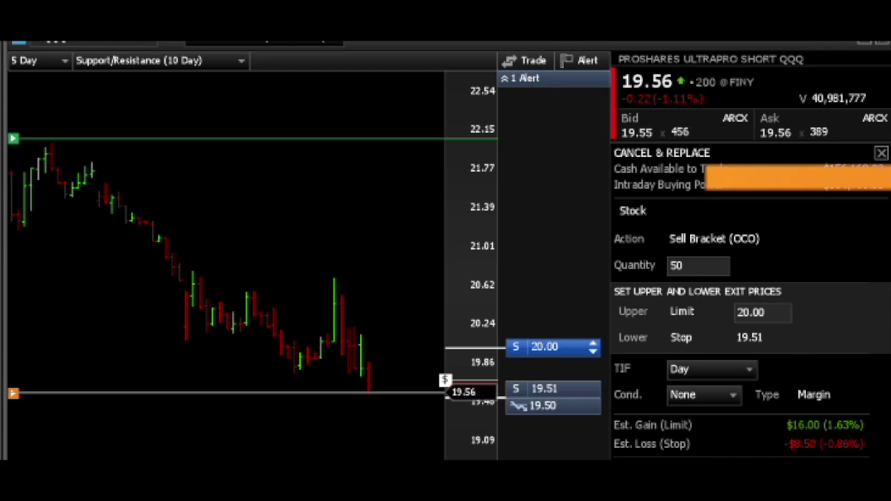
left_click(881, 153)
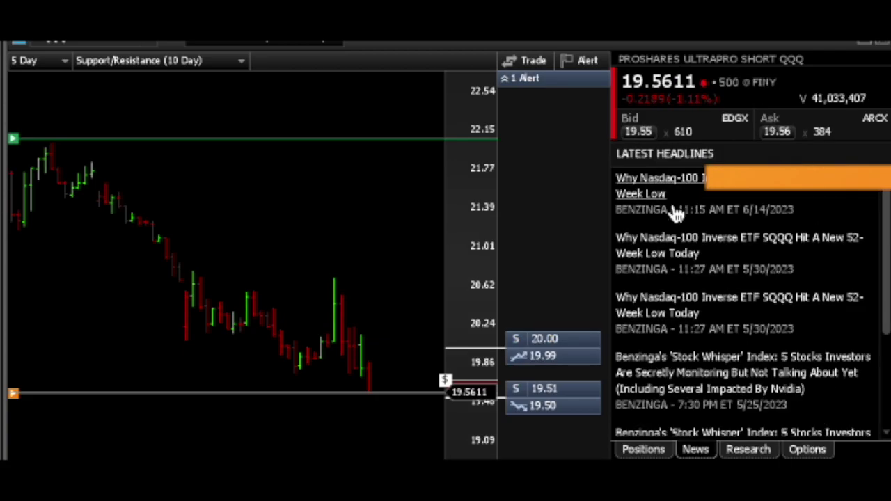
- Start a stock order ticket, try the Buy Triggers Bracket (OTOCO) action, and change the action to Sell
left_click(533, 61)
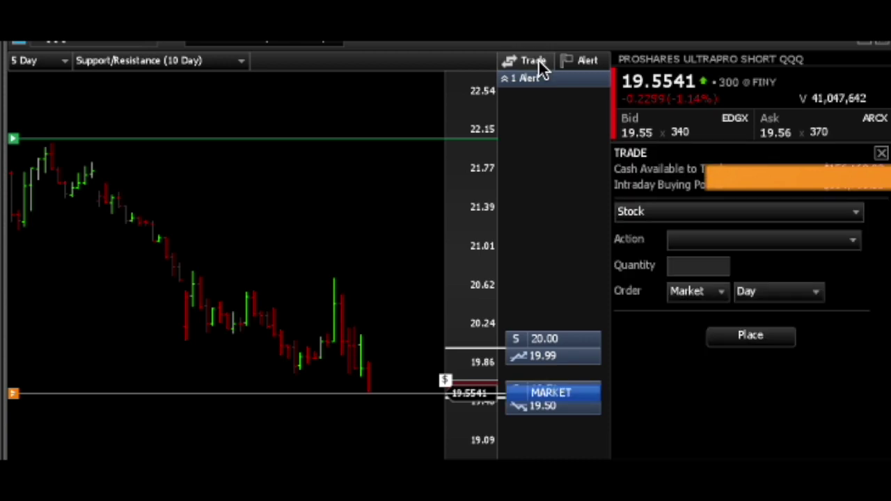
left_click(803, 244)
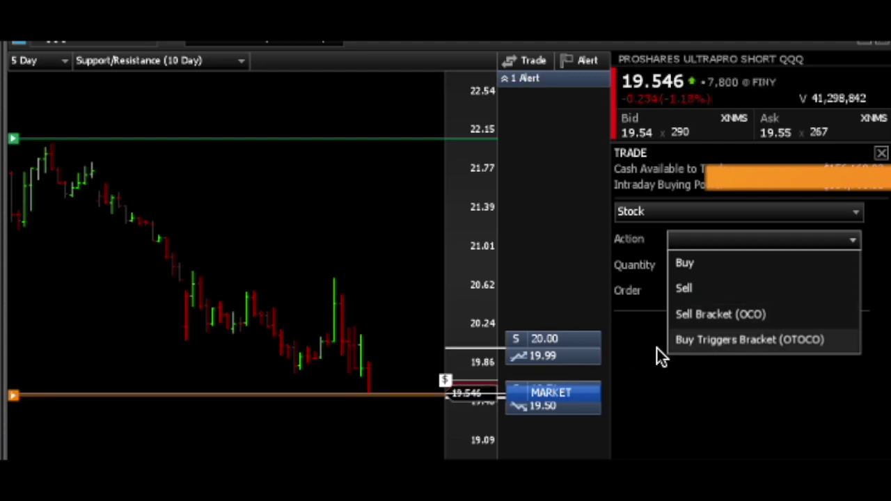
left_click(706, 339)
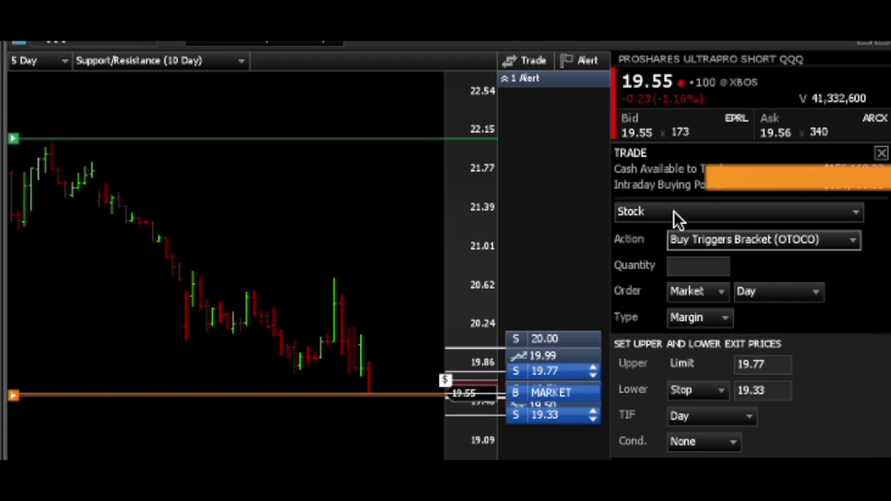
left_click(723, 213)
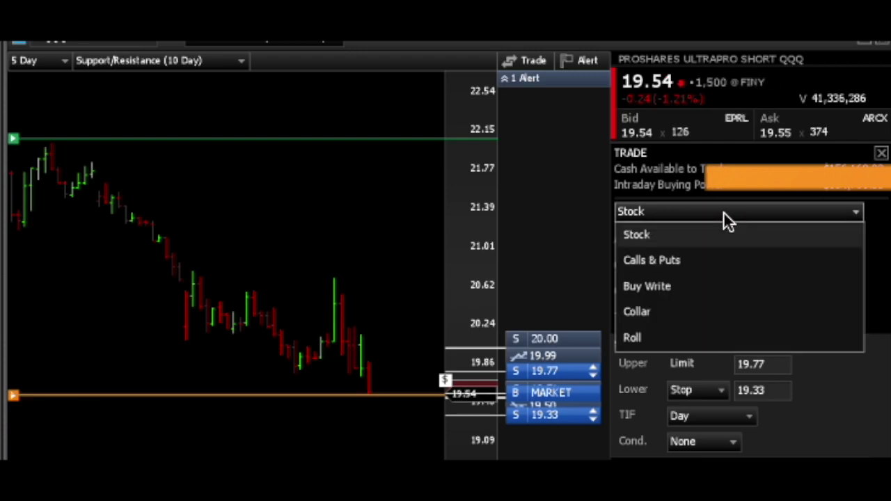
left_click(784, 234)
left_click(791, 240)
left_click(717, 286)
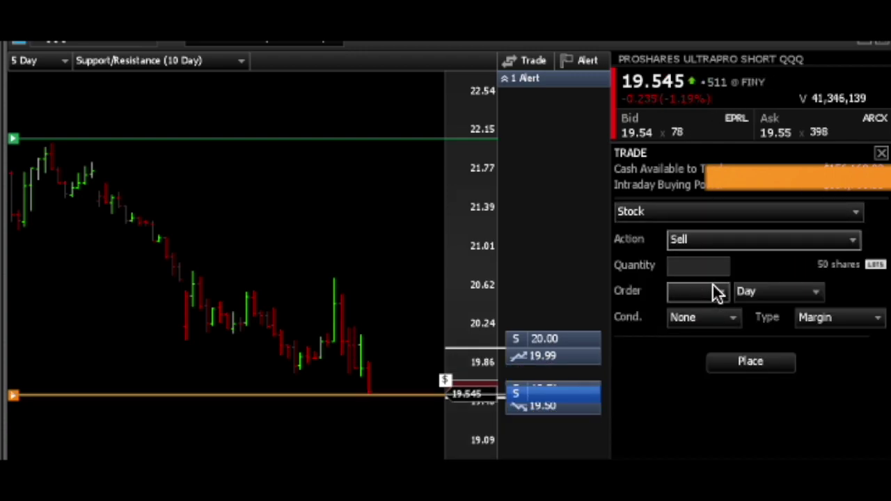
- Open the pending 20.00 upper exit order for replacement to review the bracket, and close the ticket without changes
left_click(554, 341)
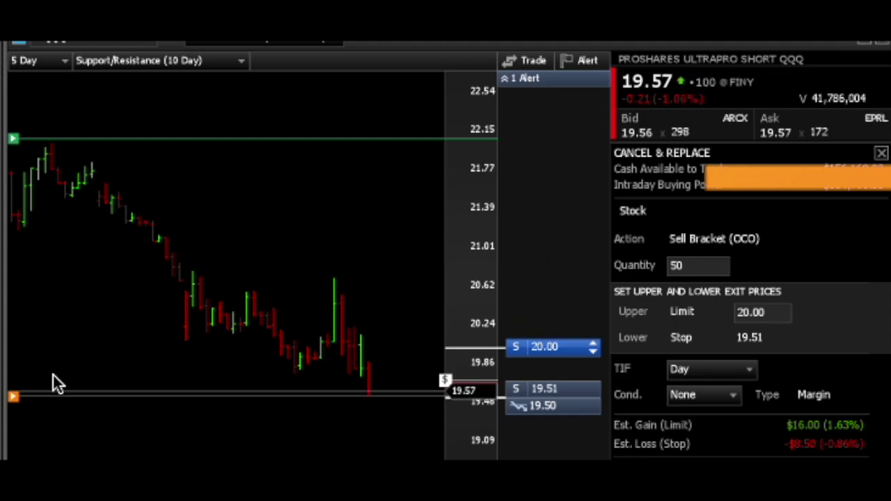
mouse_move(20, 407)
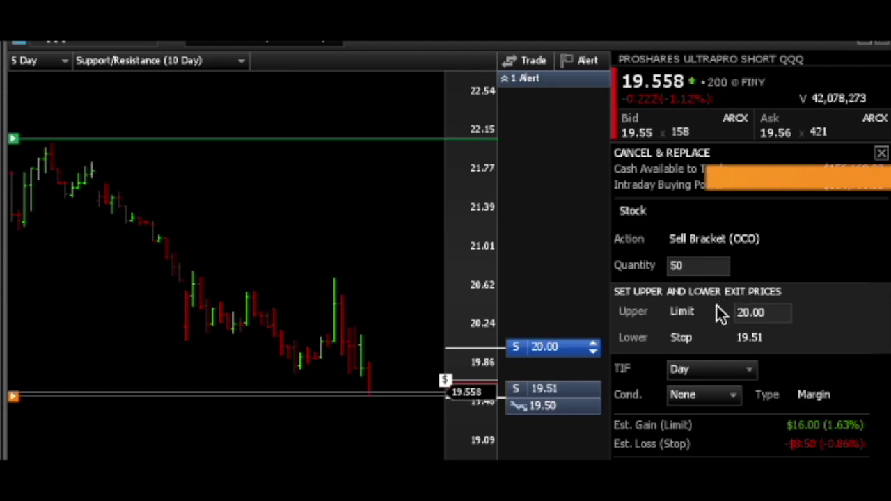
left_click(881, 153)
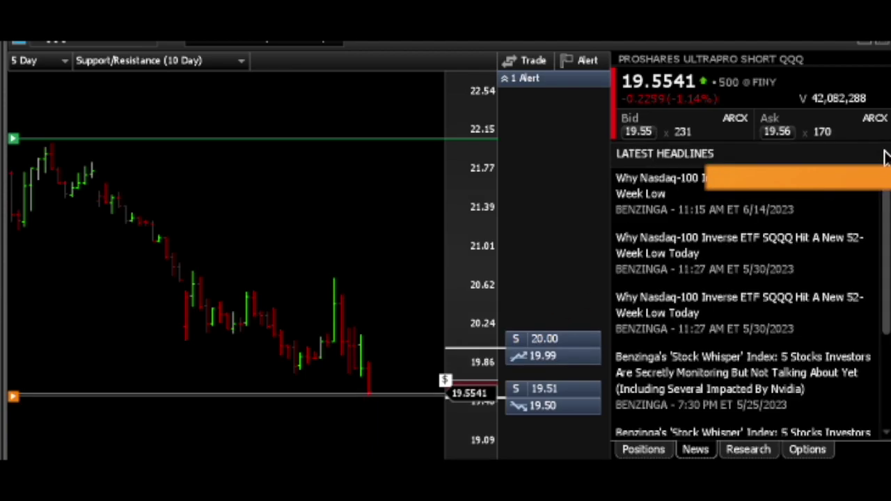
- Start a new order ticket and set its strategy to Calls & Puts
left_click(531, 59)
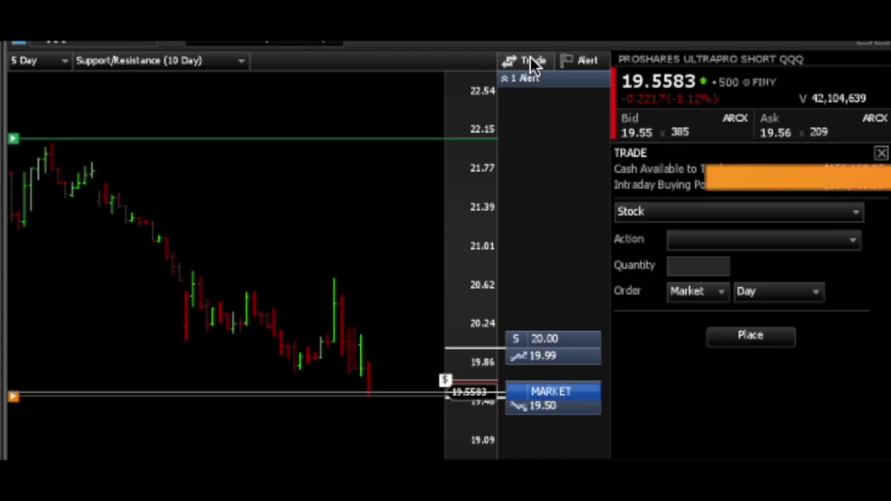
left_click(756, 240)
left_click(755, 240)
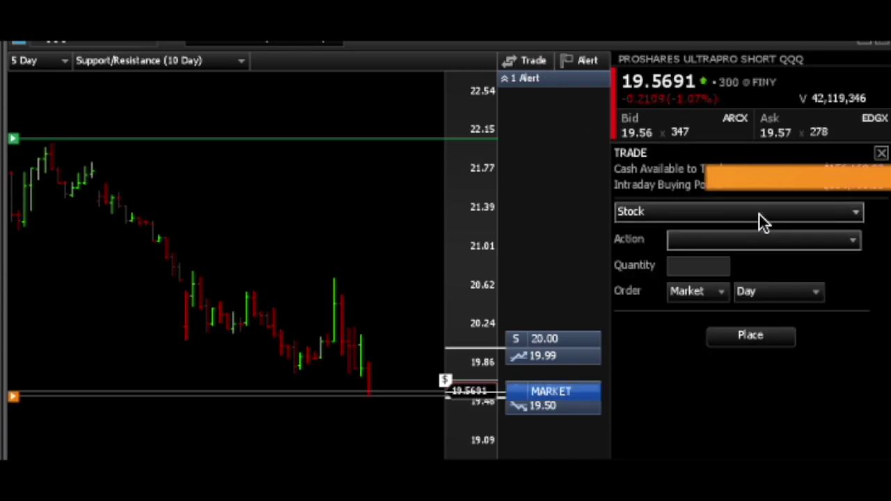
left_click(759, 210)
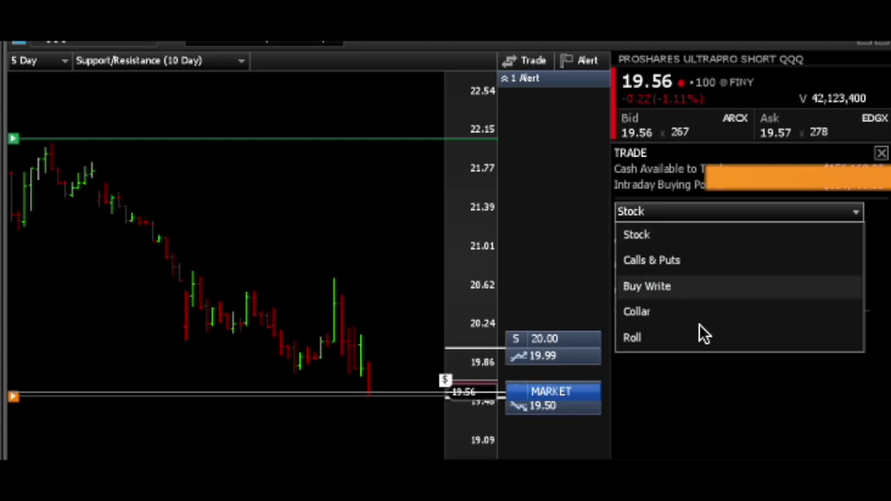
left_click(662, 268)
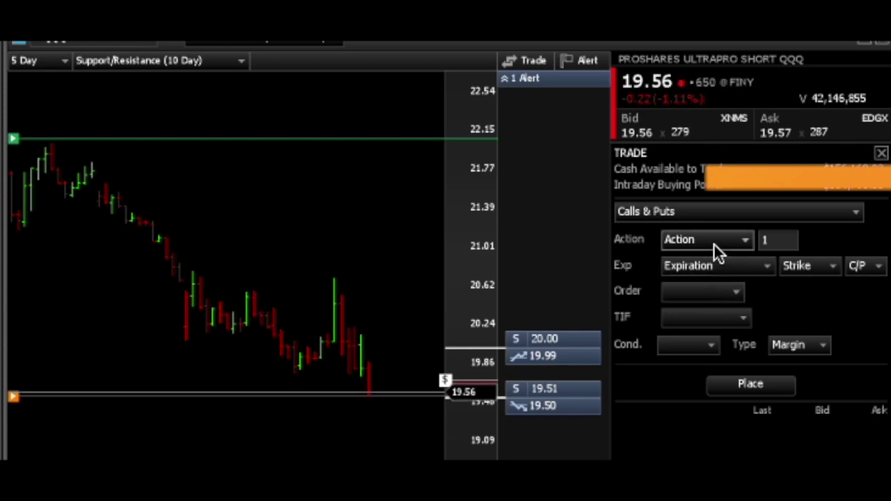
left_click(690, 208)
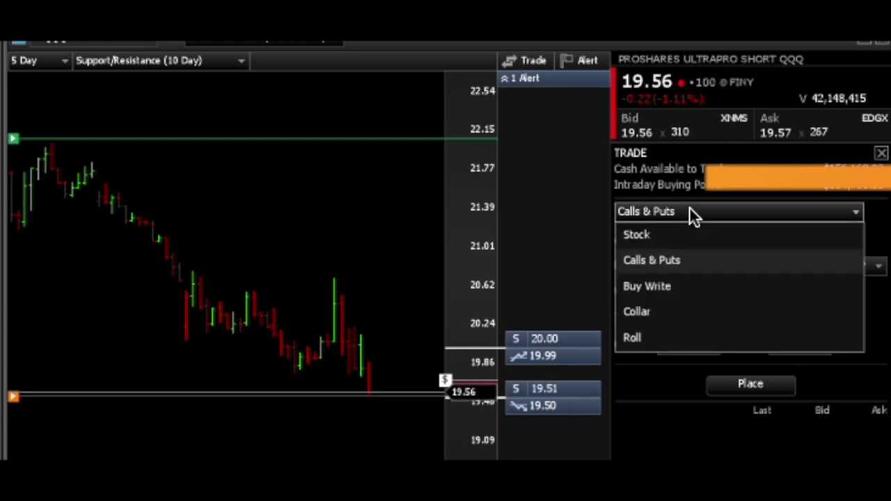
left_click(674, 259)
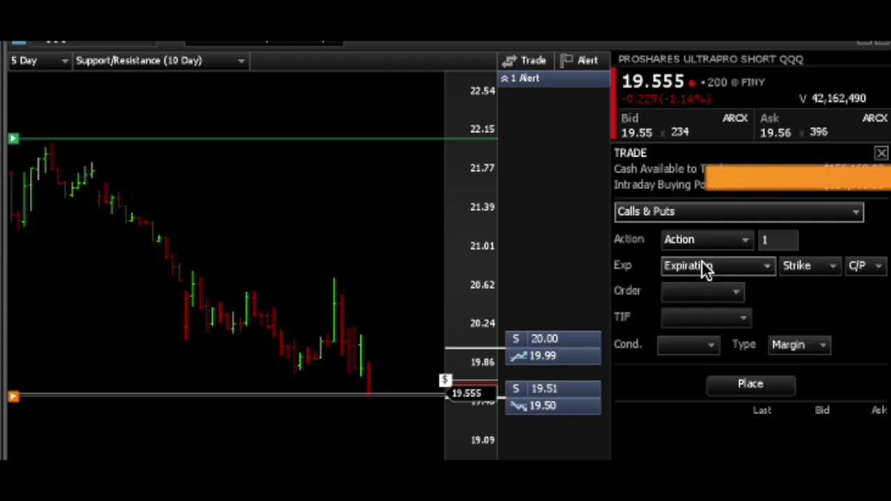
- Set the option contract to the Jun 23 2023 expiration, strike 20, Call
left_click(733, 267)
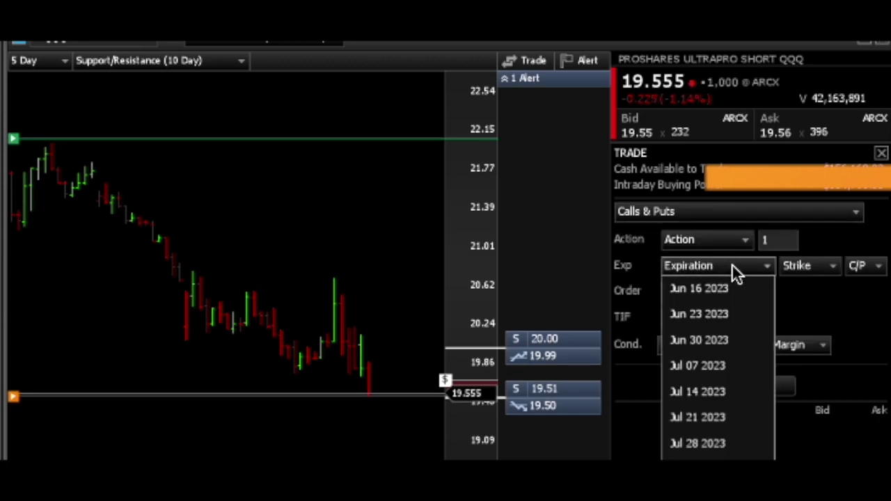
left_click(711, 315)
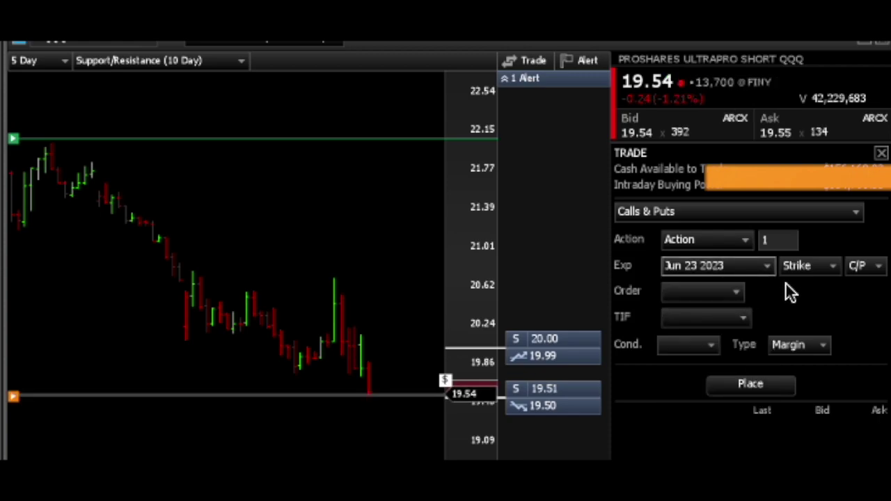
left_click(813, 266)
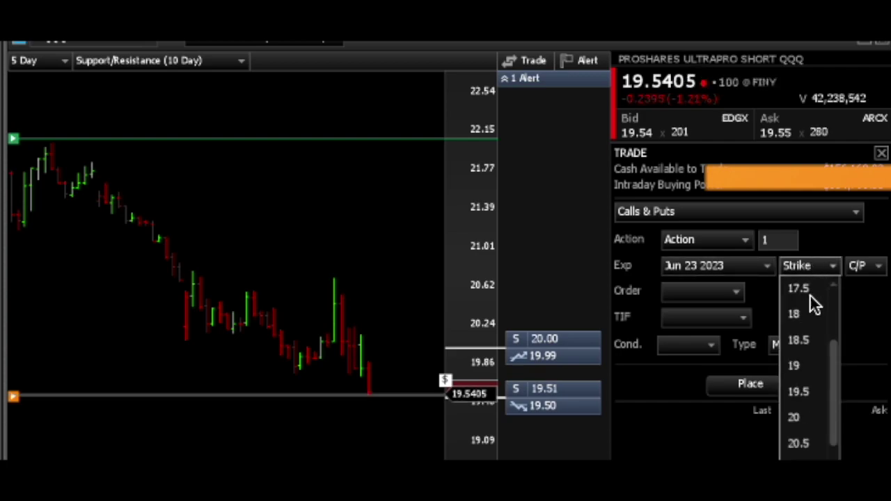
scroll(812, 321, "down", 1)
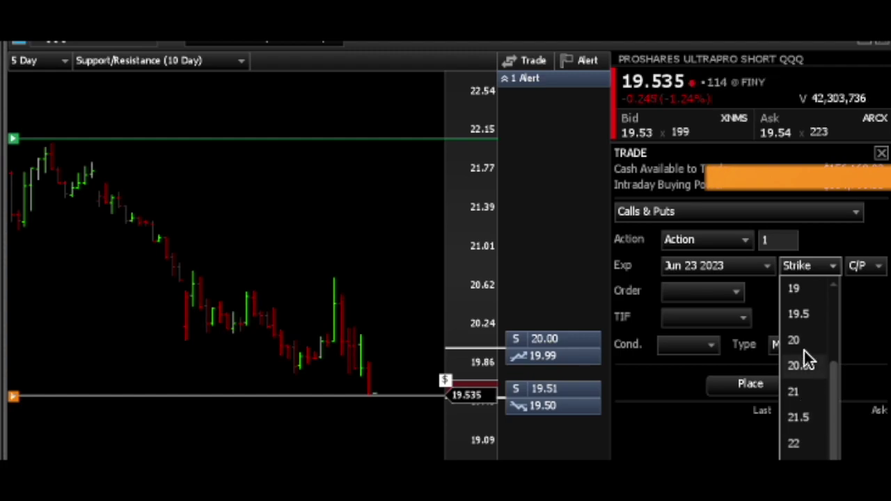
left_click(795, 340)
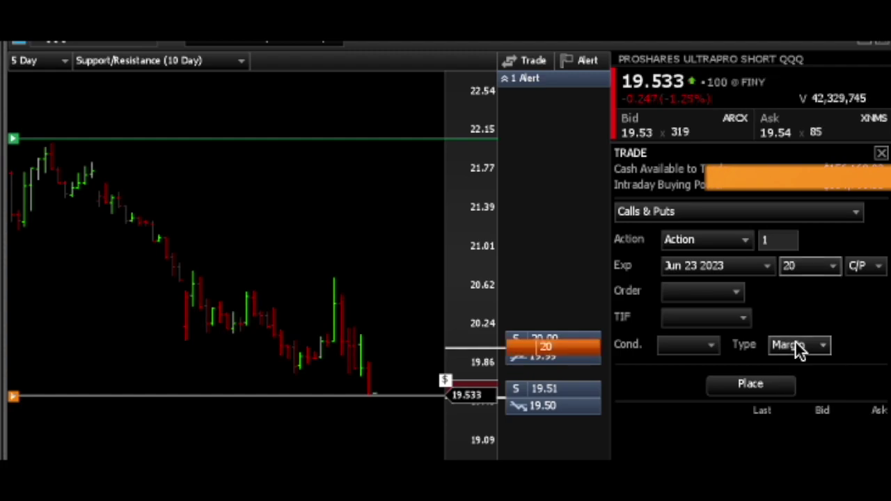
left_click(863, 267)
left_click(866, 294)
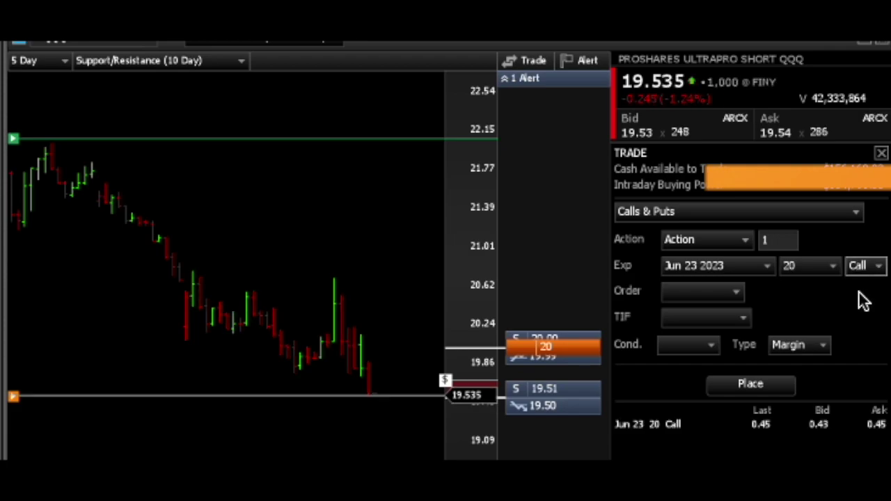
- Look through the order types for the call option and choose Market
left_click(718, 296)
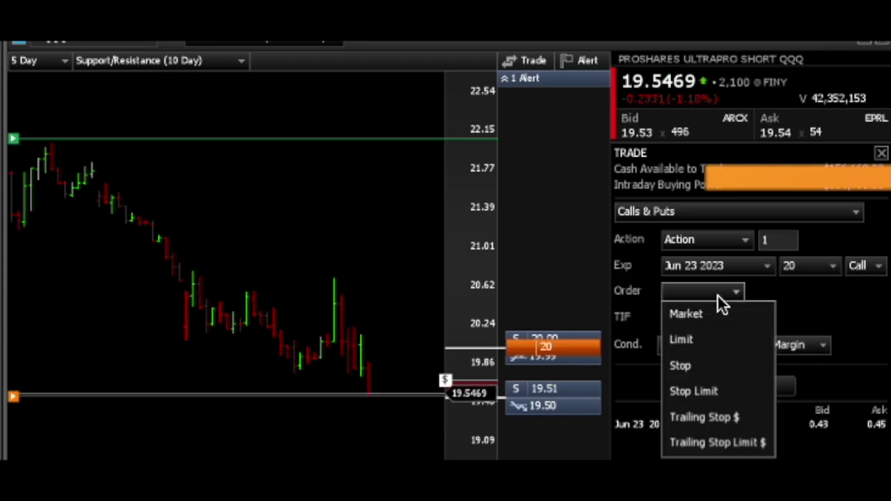
left_click(825, 396)
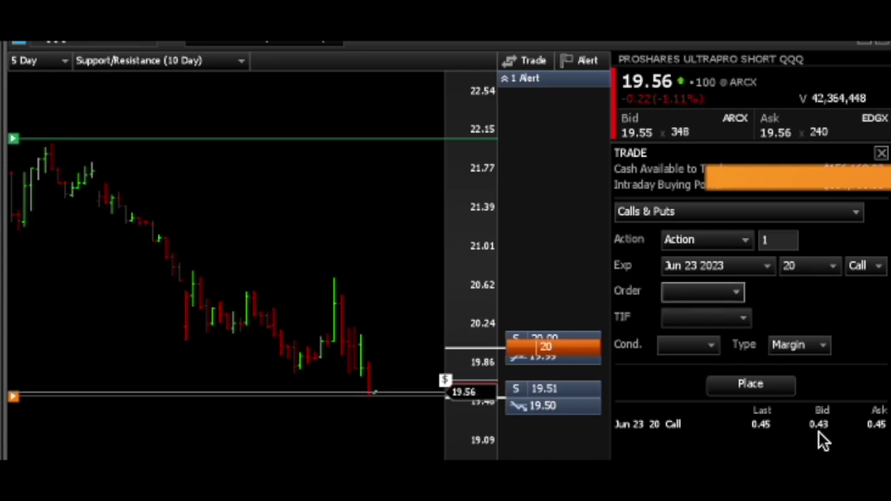
left_click(690, 298)
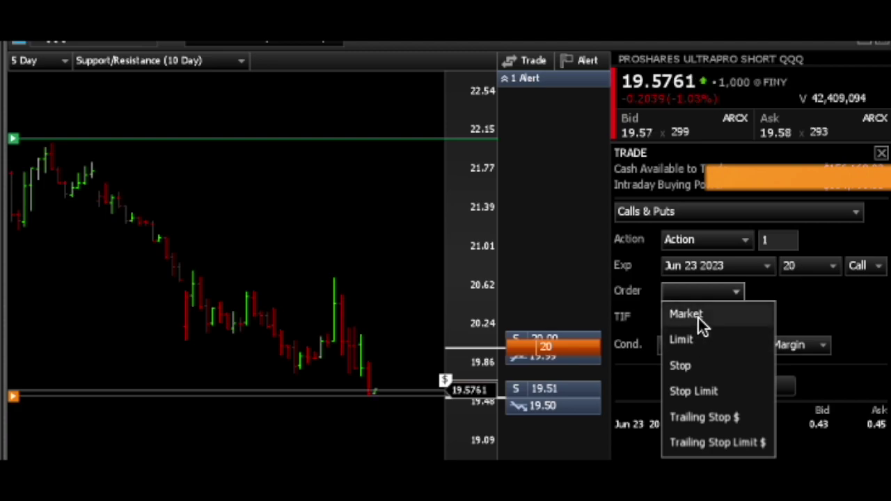
left_click(697, 318)
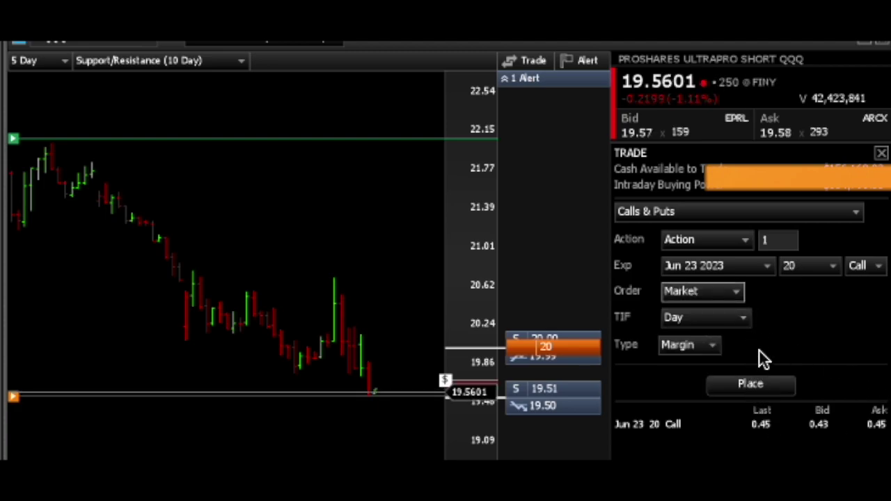
- Try the Limit order type with its price field for the call option, and return the order type to Market
left_click(722, 298)
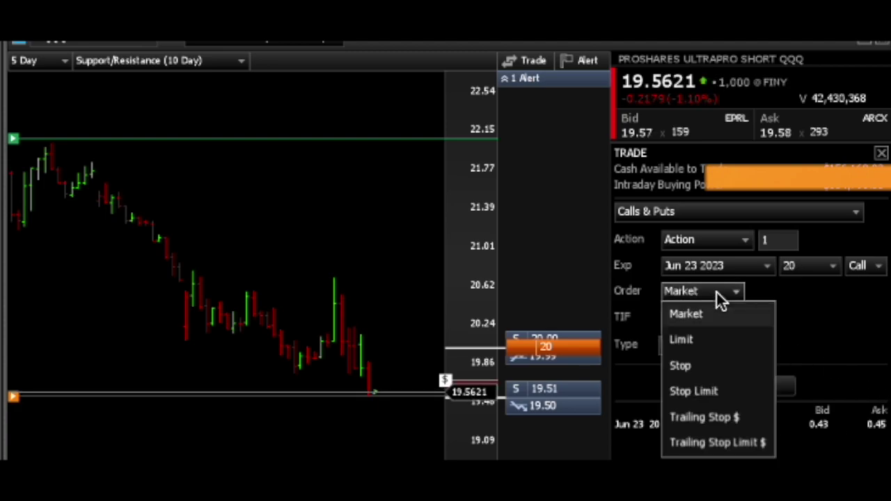
left_click(699, 341)
left_click(777, 293)
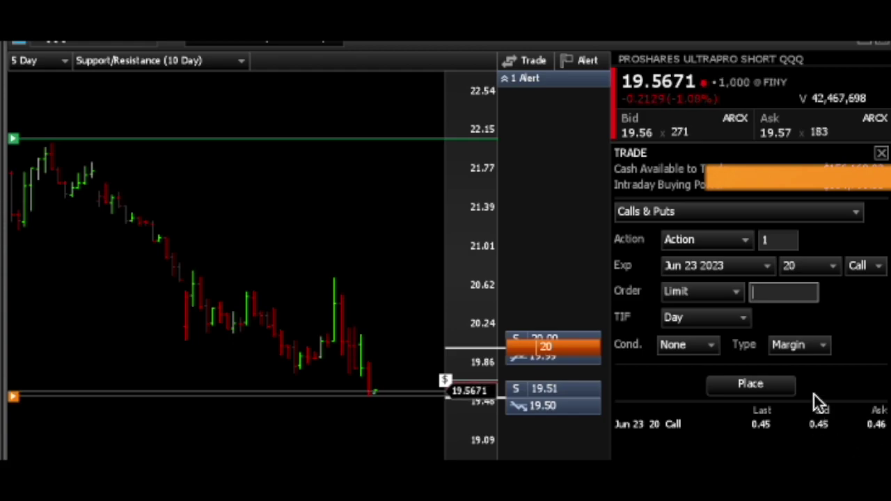
left_click(786, 298)
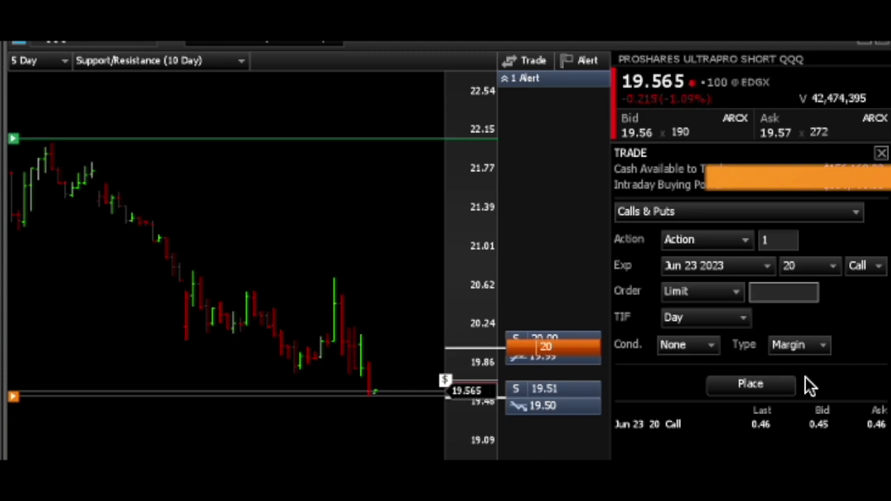
left_click(725, 297)
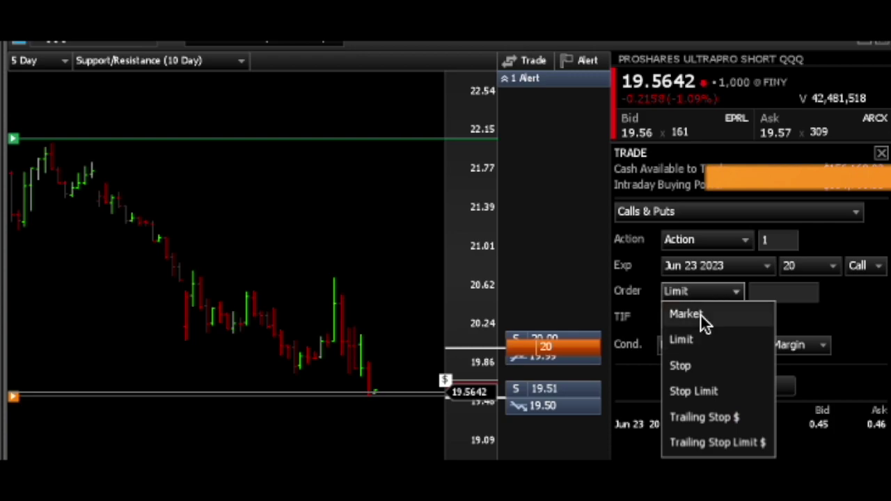
left_click(702, 315)
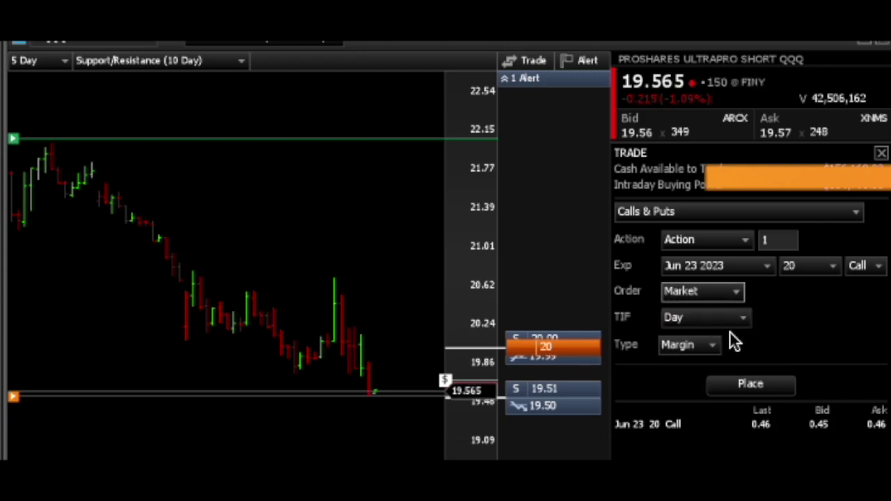
- Review the call option's quantity and order details, and discard the option ticket
left_click(780, 239)
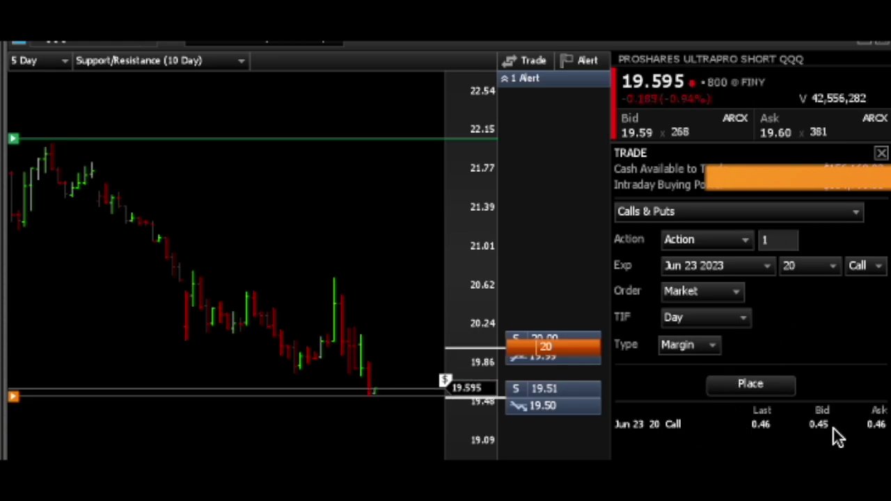
left_click(765, 382)
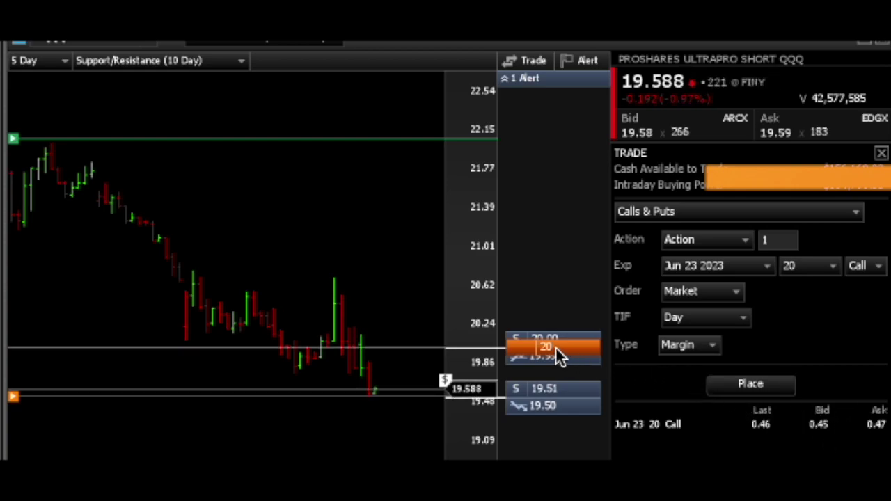
left_click(881, 153)
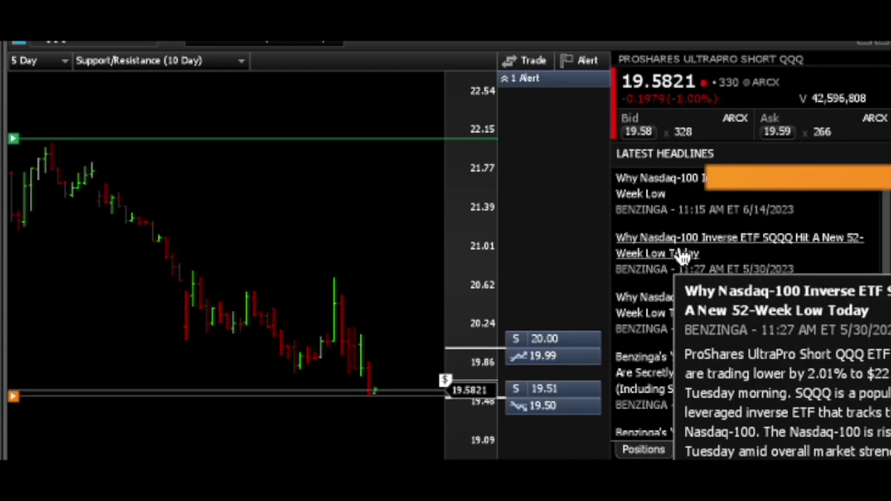
- Reopen the pending sell bracket's 20.00 upper exit order for replacement and review its exit prices
left_click(530, 61)
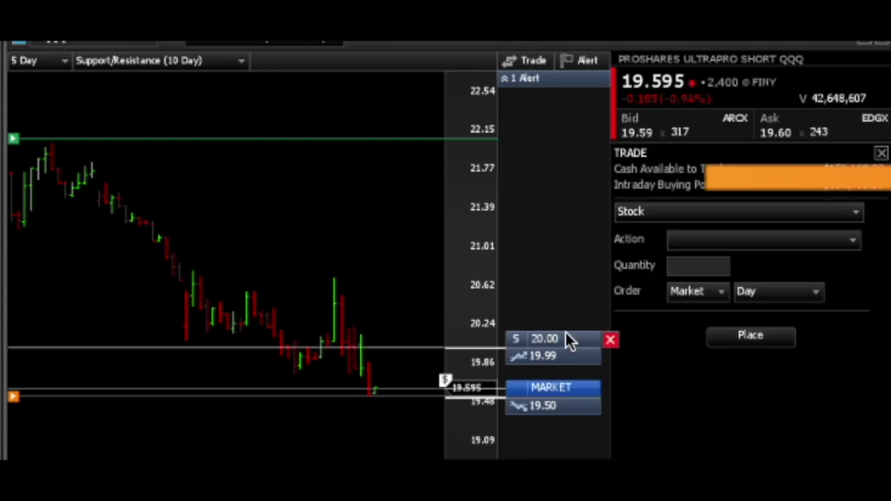
left_click(566, 339)
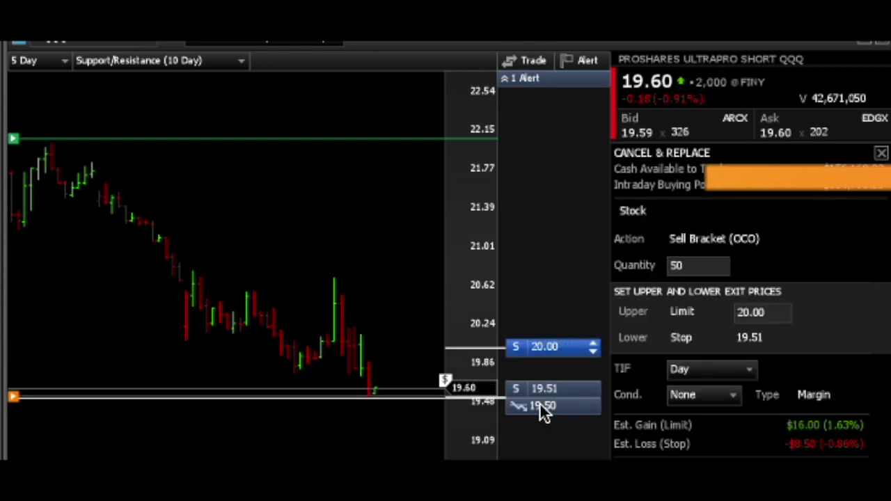
mouse_move(444, 409)
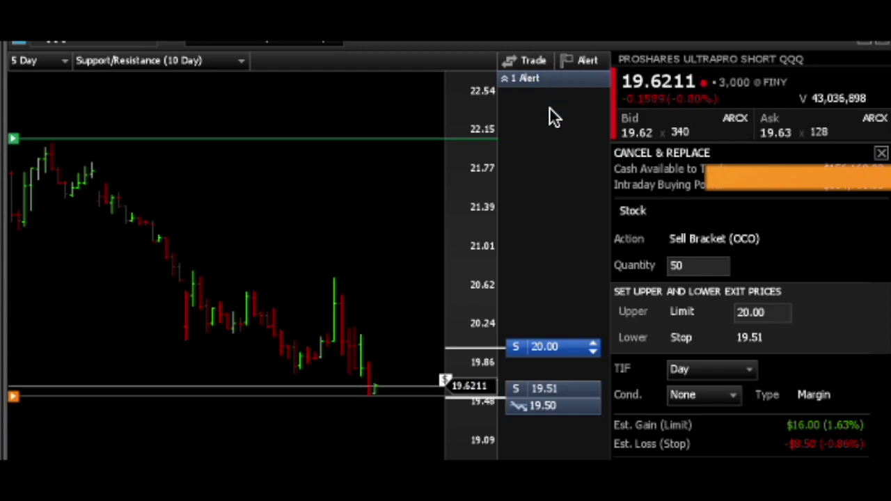
- Start a new SQQQ stock trade ticket and set its action to Buy Triggers Bracket (OTOCO)
left_click(534, 60)
left_click(772, 221)
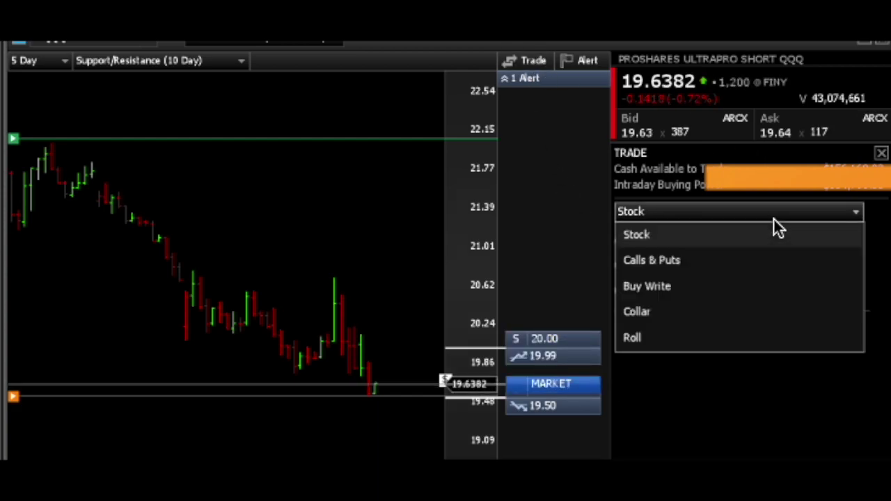
left_click(775, 221)
left_click(749, 242)
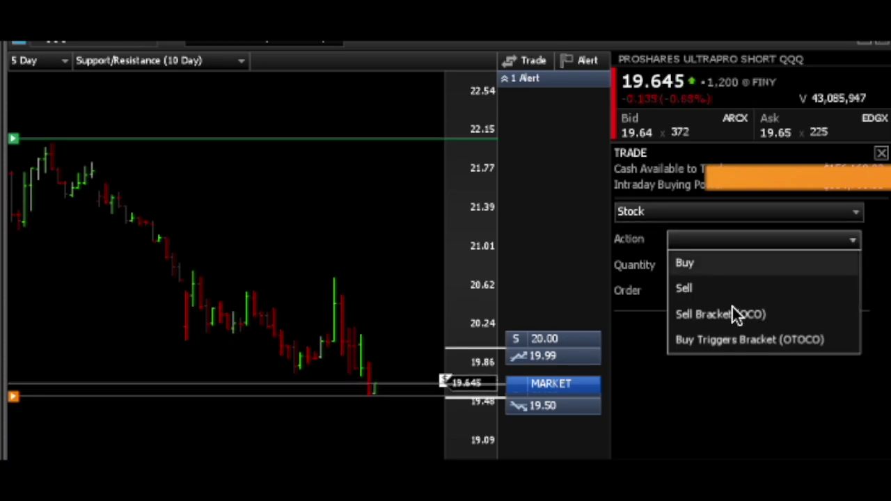
left_click(723, 341)
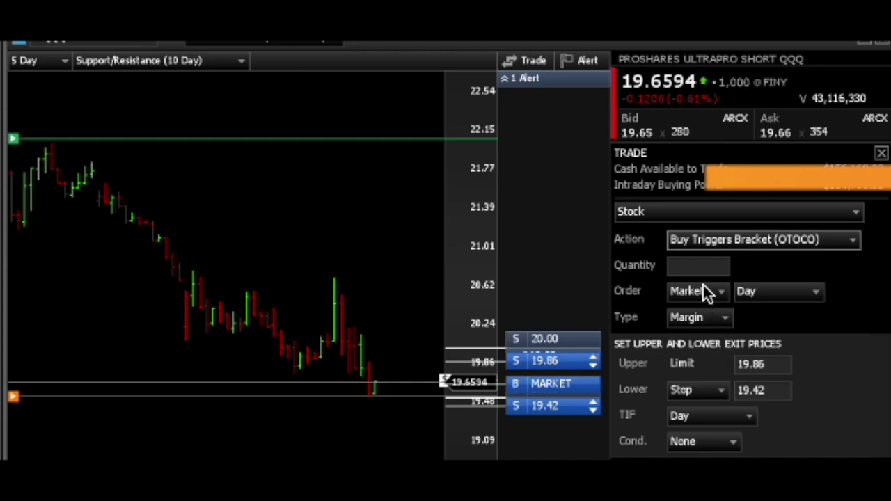
- Examine the triggered bracket's upper exit price and its time-in-force choices
left_click(764, 367)
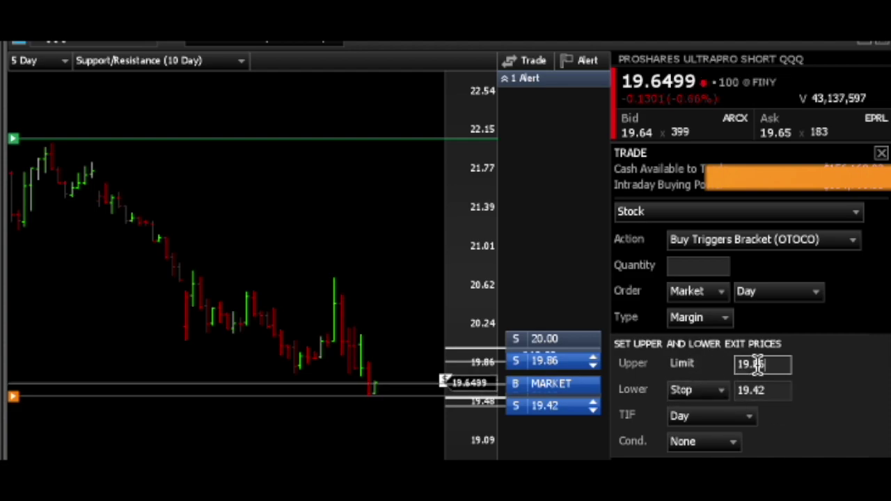
left_click(731, 417)
left_click(731, 418)
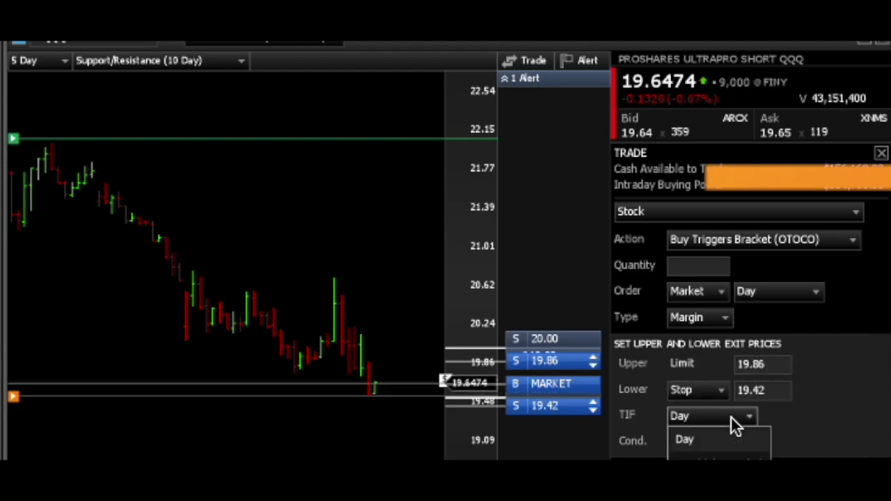
left_click(798, 407)
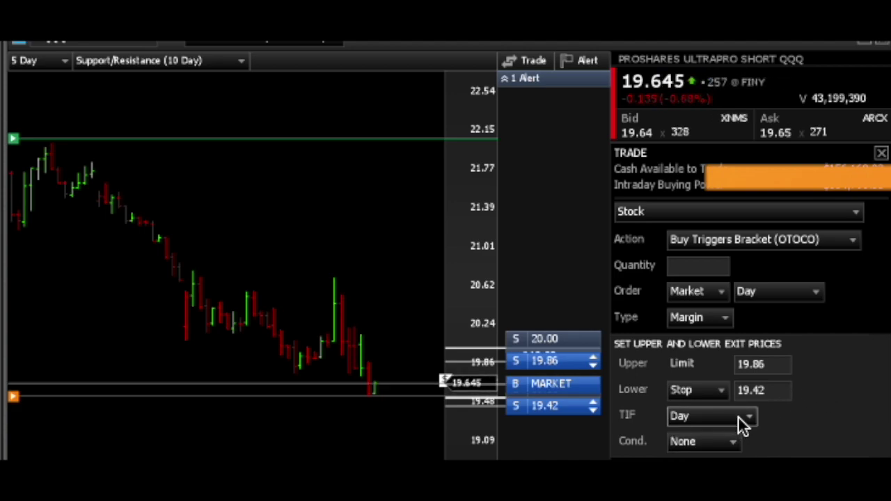
- Review the available stock order actions and change the action to Buy
left_click(786, 244)
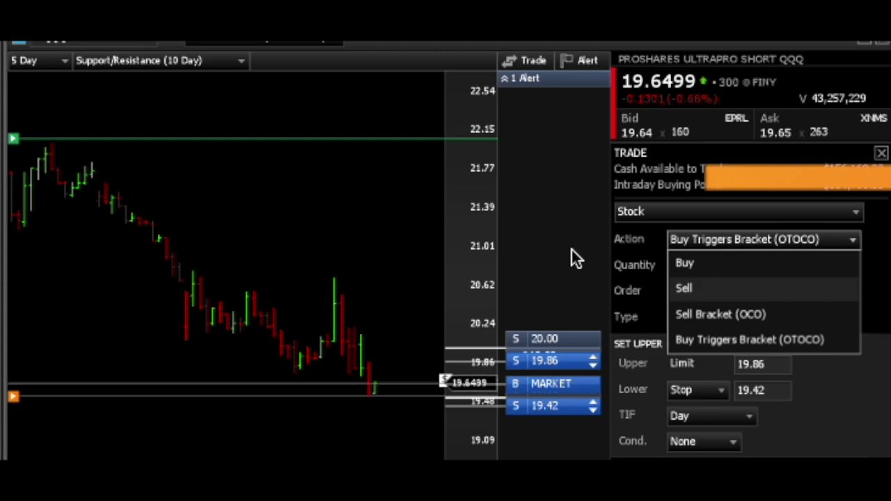
left_click(749, 245)
left_click(760, 245)
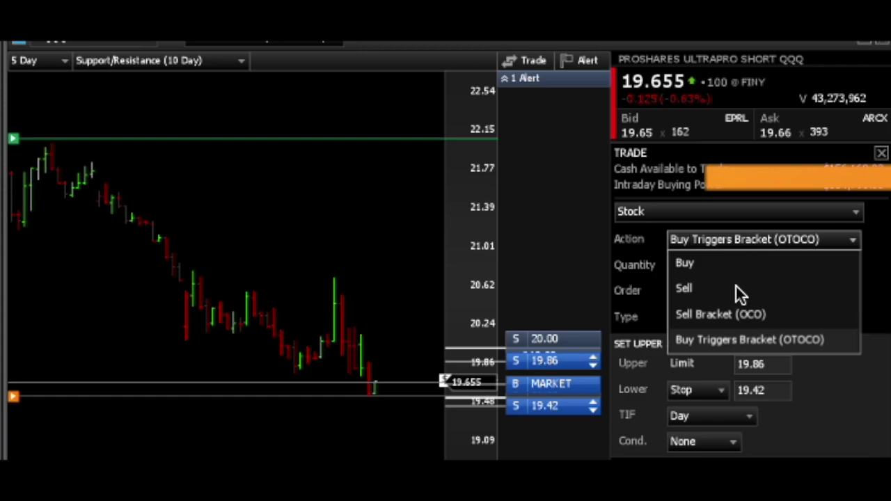
left_click(692, 264)
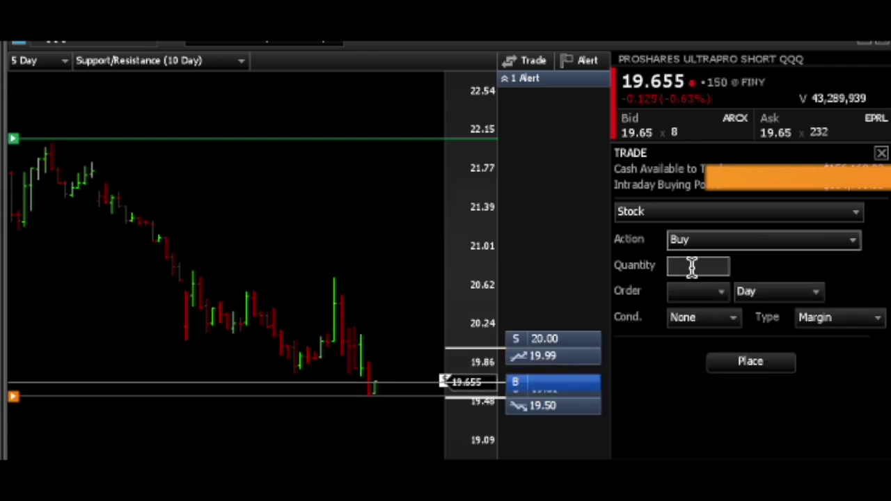
- Switch the ticket to Calls & Puts with action Buy to Open and expiration Jun 23 2023
left_click(755, 219)
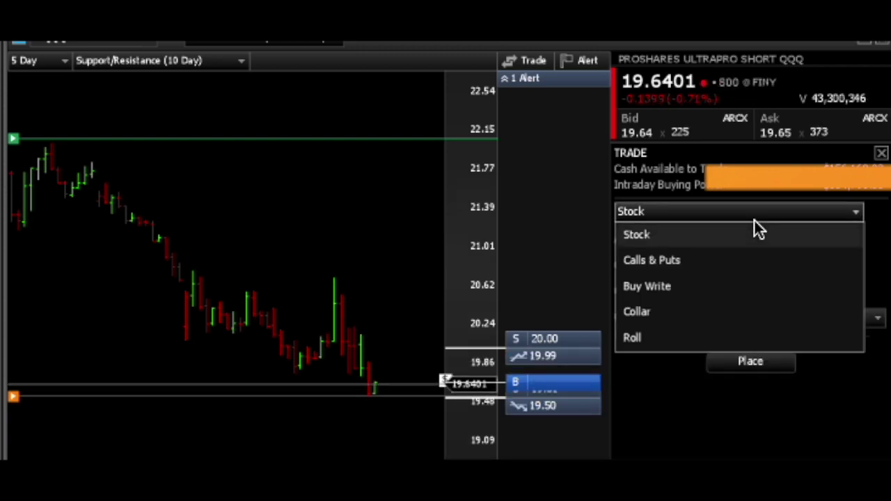
left_click(653, 259)
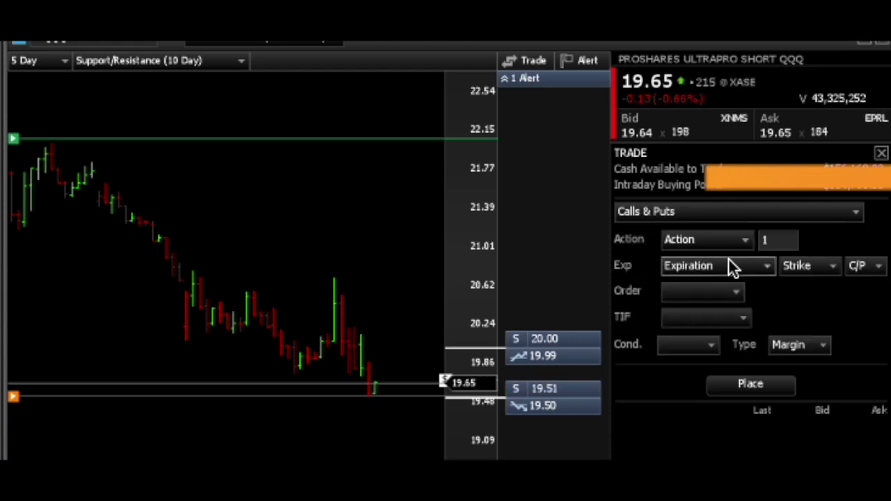
left_click(710, 242)
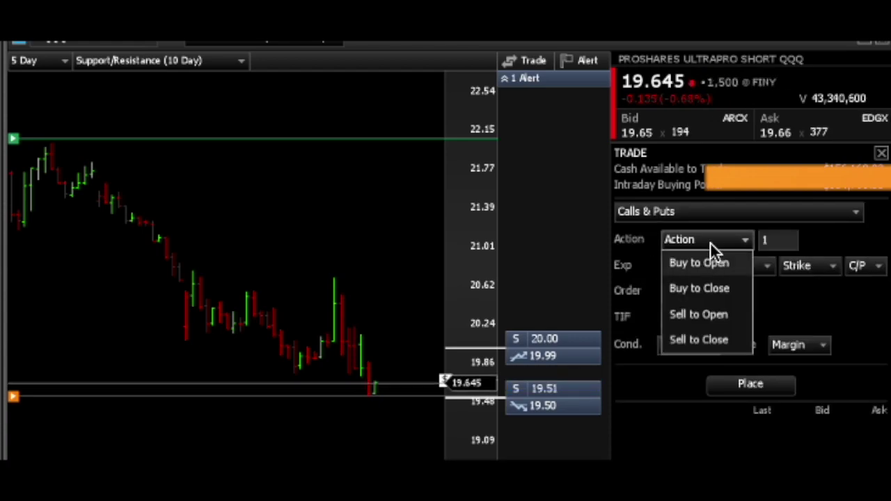
left_click(710, 263)
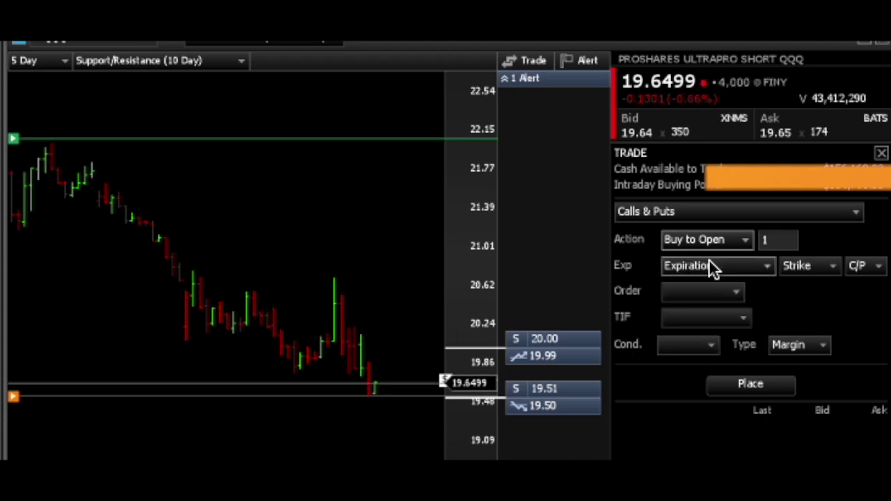
left_click(710, 265)
left_click(706, 315)
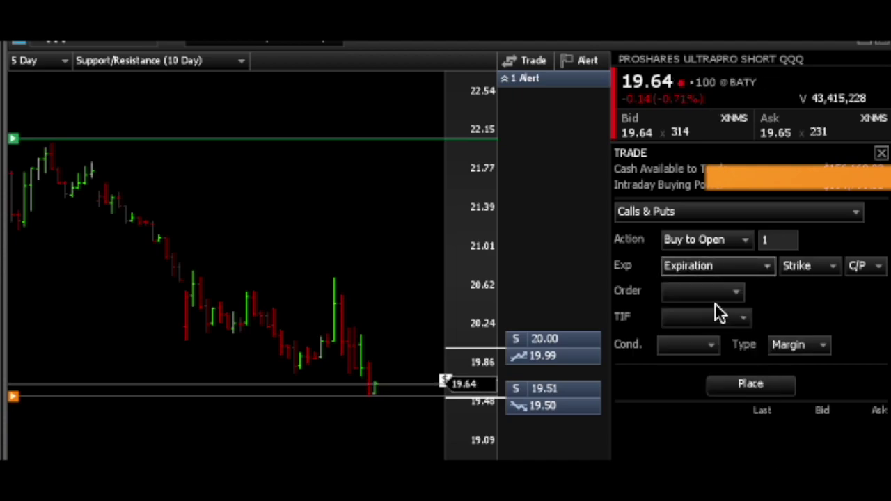
- Choose the 20 strike Call for the option order and set the order type to Market
left_click(809, 272)
scroll(811, 313, "up", 1)
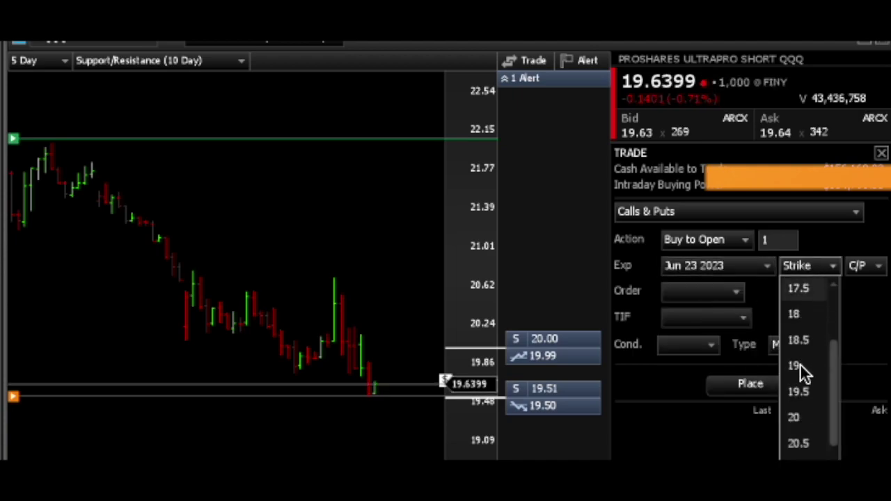
left_click(799, 419)
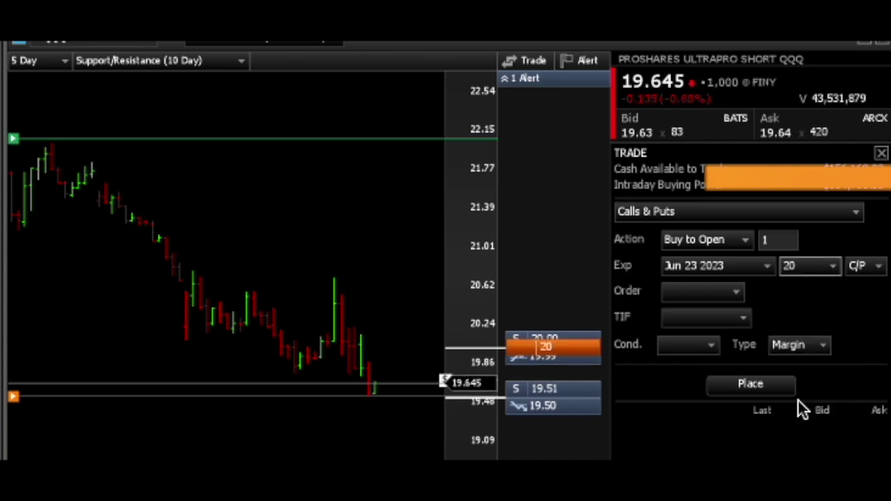
left_click(857, 267)
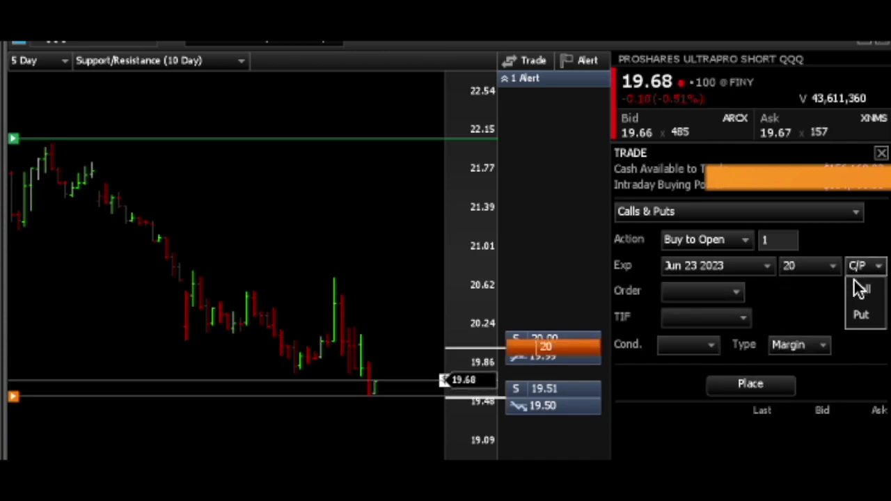
left_click(860, 293)
left_click(731, 294)
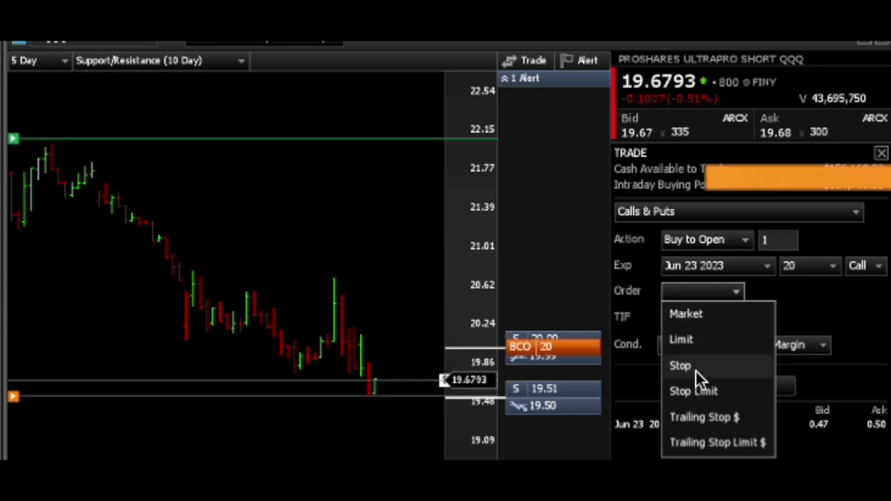
left_click(683, 316)
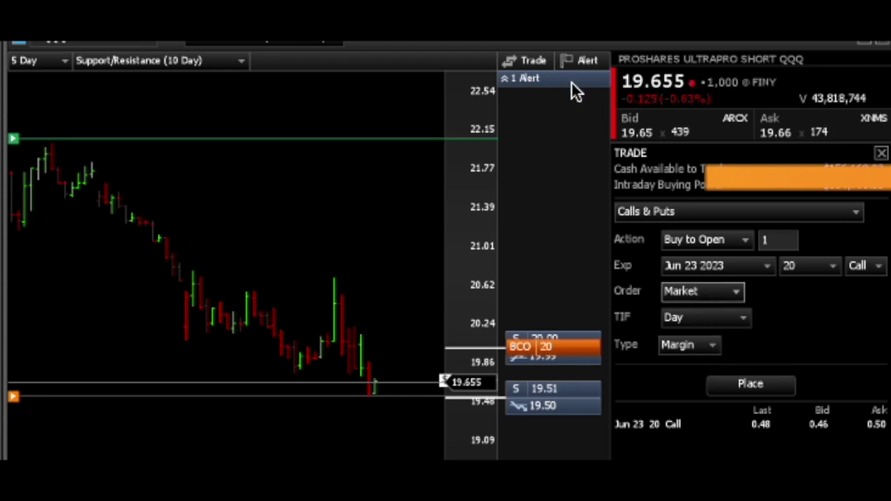
- Shorten the chart timeframe through 2 Day and Intraday (5 minute) to Intraday (1 minute)
mouse_move(572, 86)
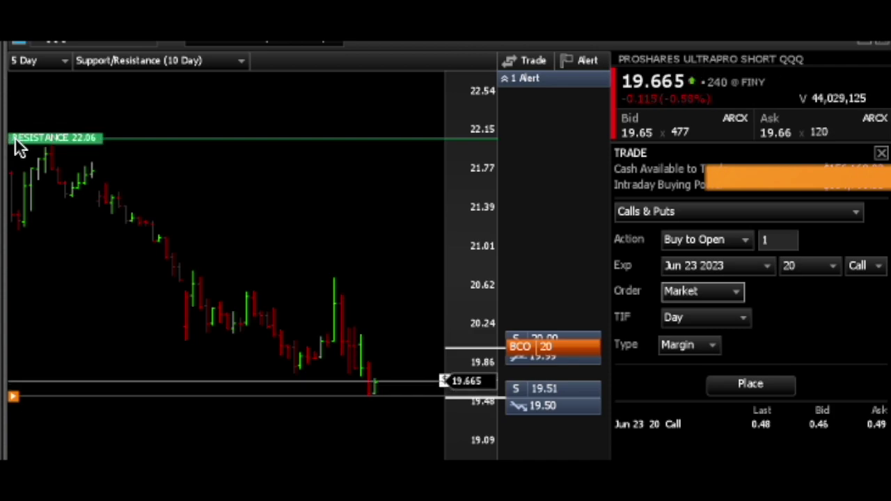
left_click(51, 64)
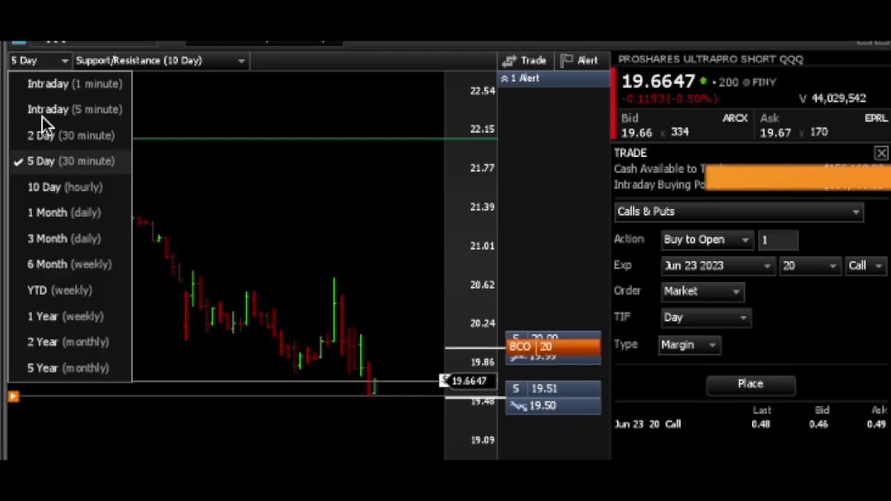
left_click(39, 138)
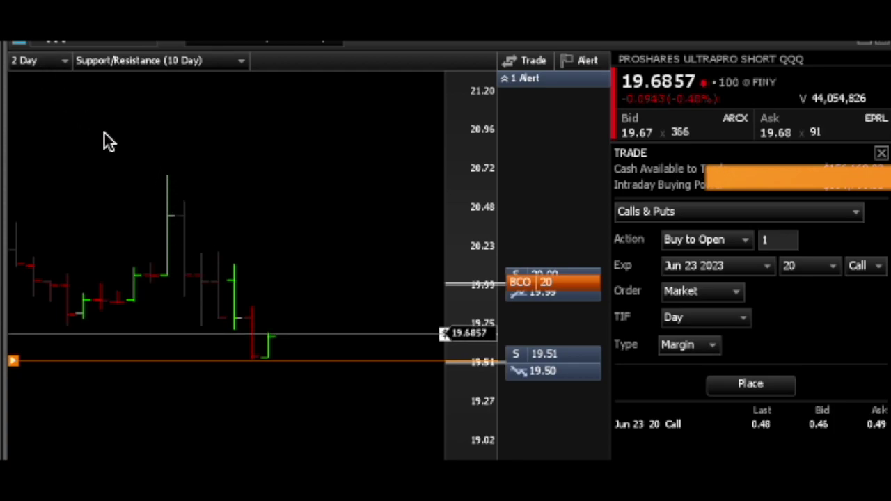
left_click(53, 63)
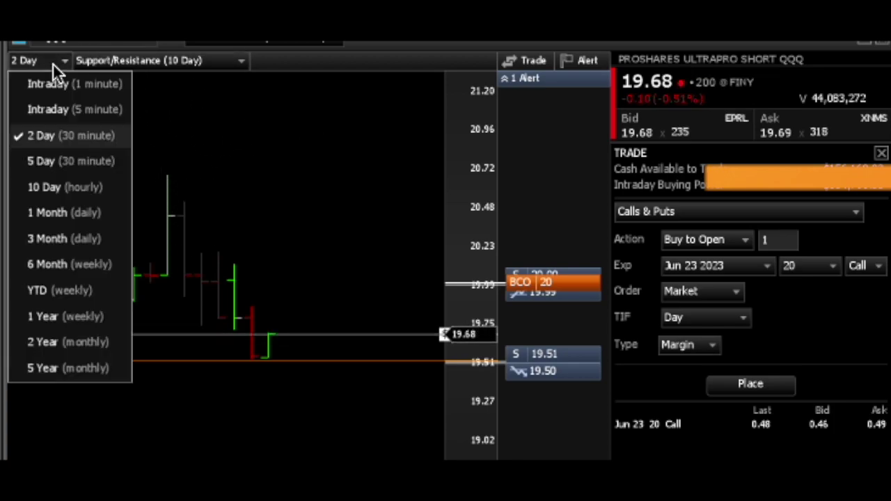
left_click(47, 110)
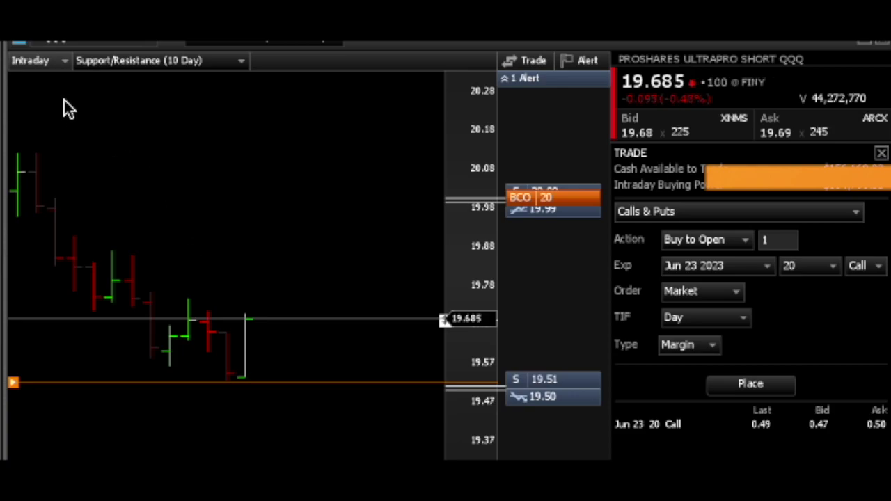
left_click(54, 63)
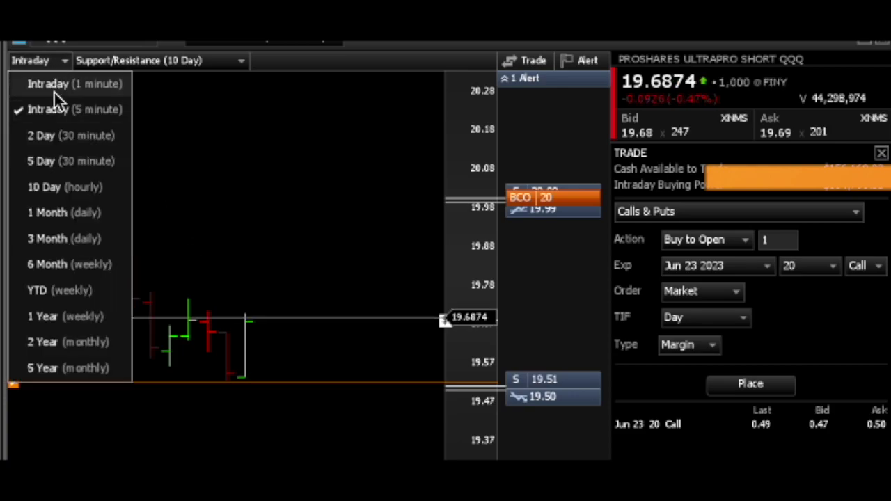
left_click(54, 92)
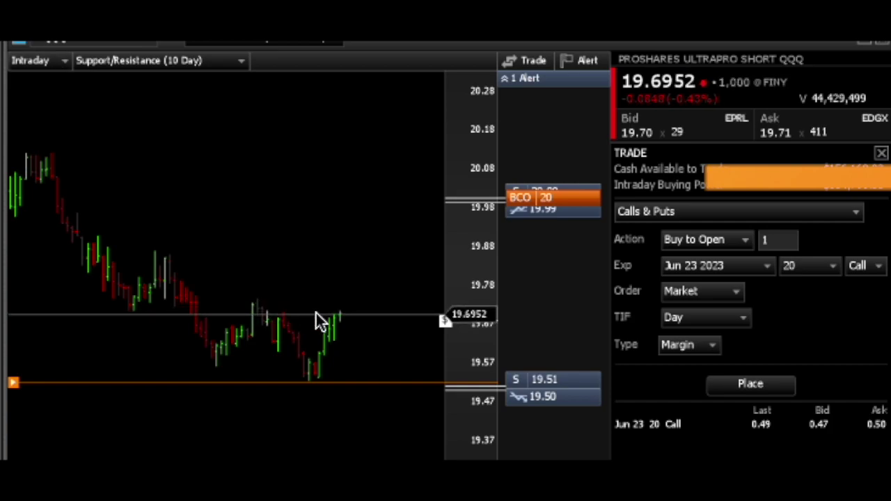
- Try moving the 19.99 price alert to 19.96, and delete the alert for the price rising above $46.89
left_click(541, 210)
left_click_drag(538, 230, 532, 212)
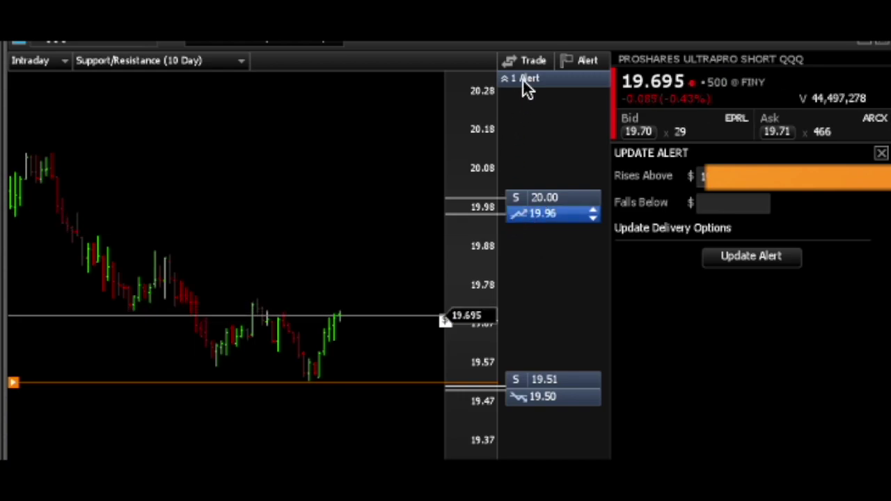
mouse_move(516, 78)
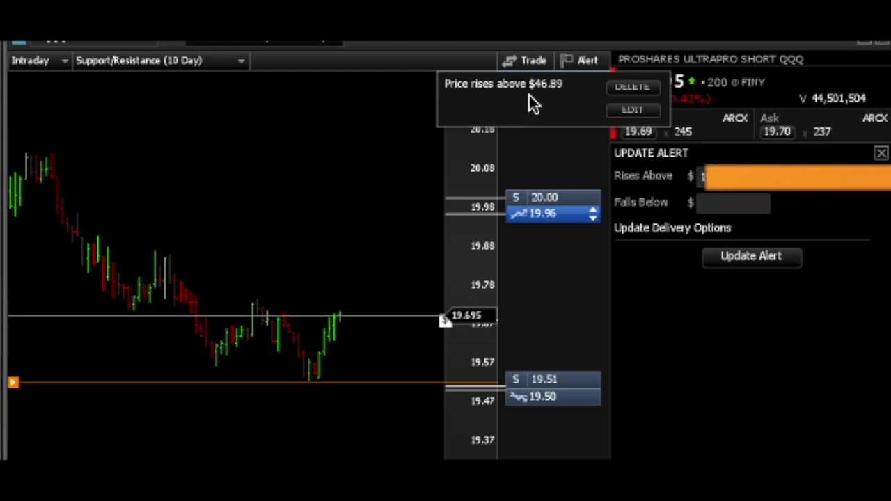
left_click(622, 89)
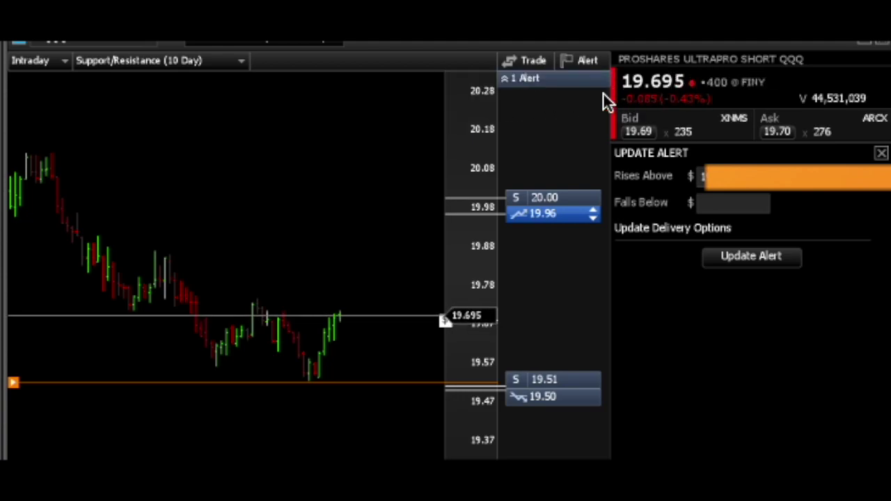
- Open the sell bracket's 20.00 upper exit for replacement and inspect its quantity, the 19.50 alert and the 19.51 stop
left_click(554, 193)
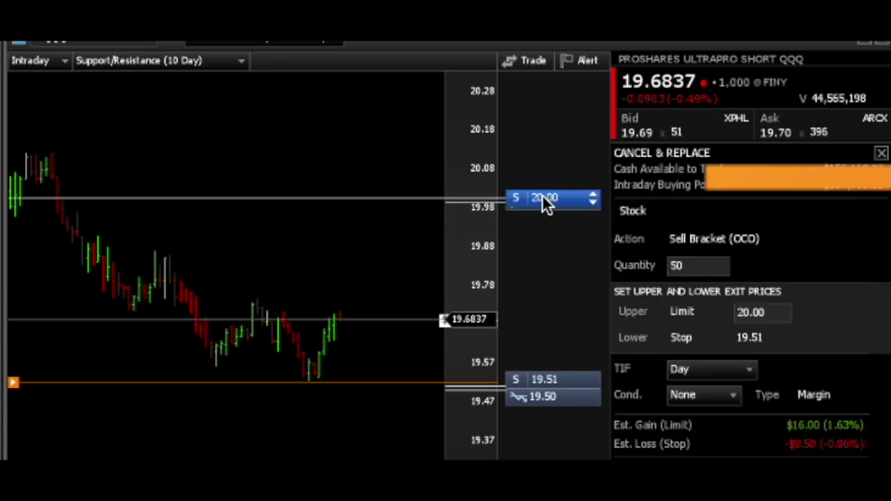
left_click(675, 265)
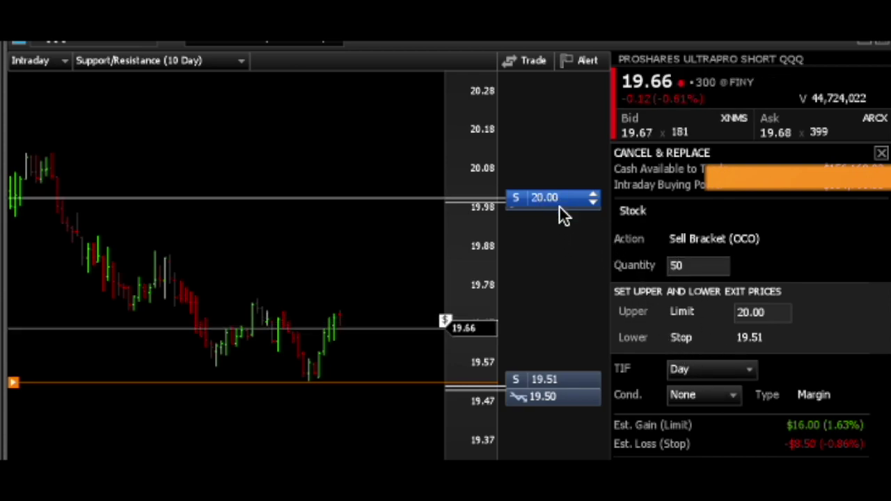
mouse_move(561, 397)
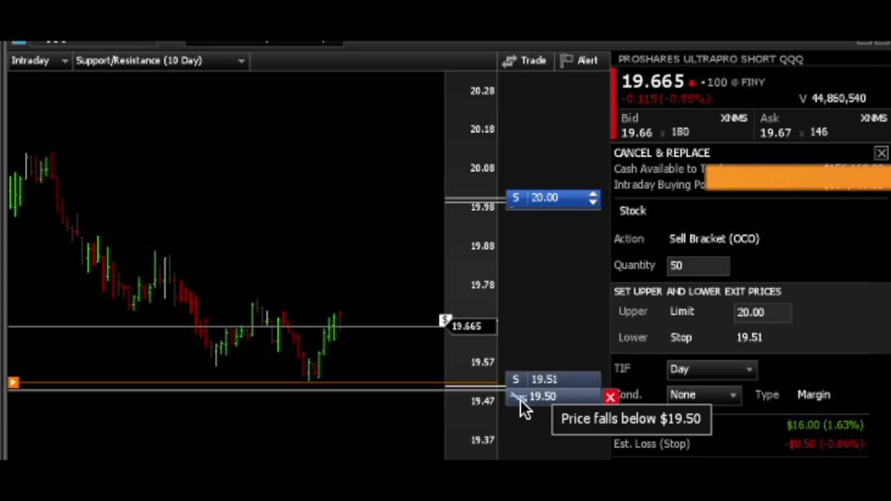
mouse_move(521, 376)
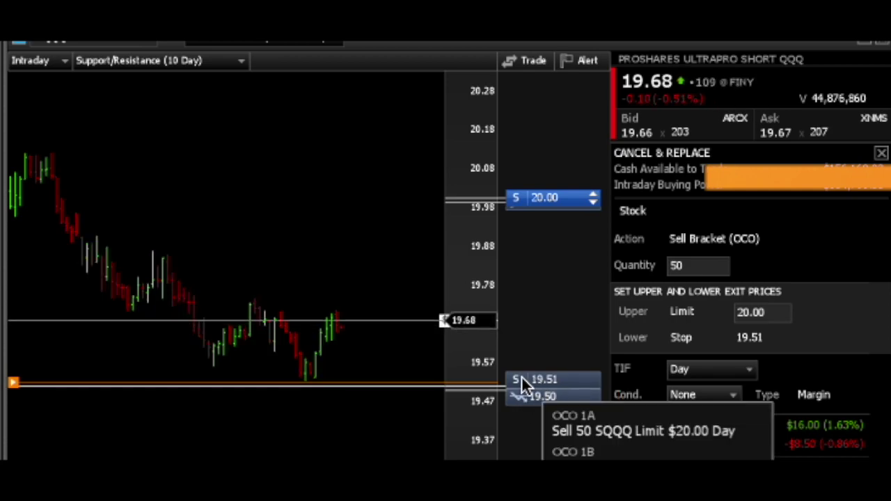
- Move the sell bracket's lower stop exit on the chart to 19.60
left_click_drag(536, 378, 587, 118)
left_click_drag(579, 150, 564, 432)
left_click_drag(570, 394, 591, 339)
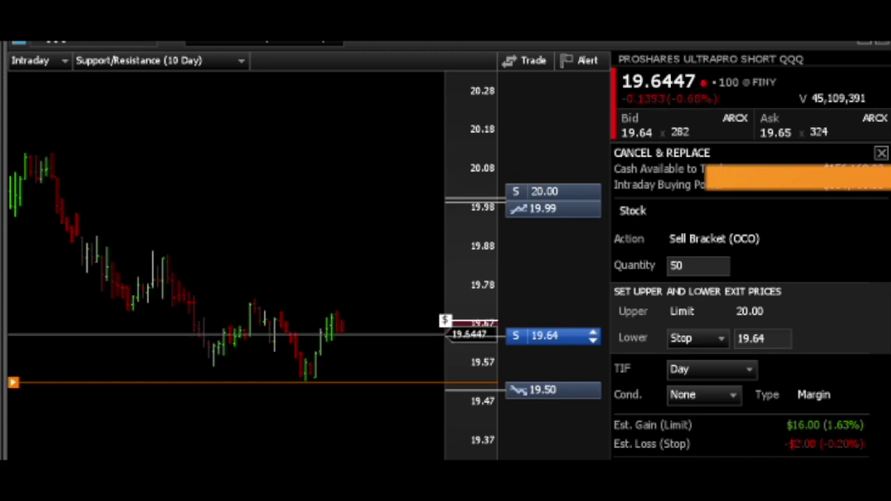
left_click_drag(564, 335, 566, 349)
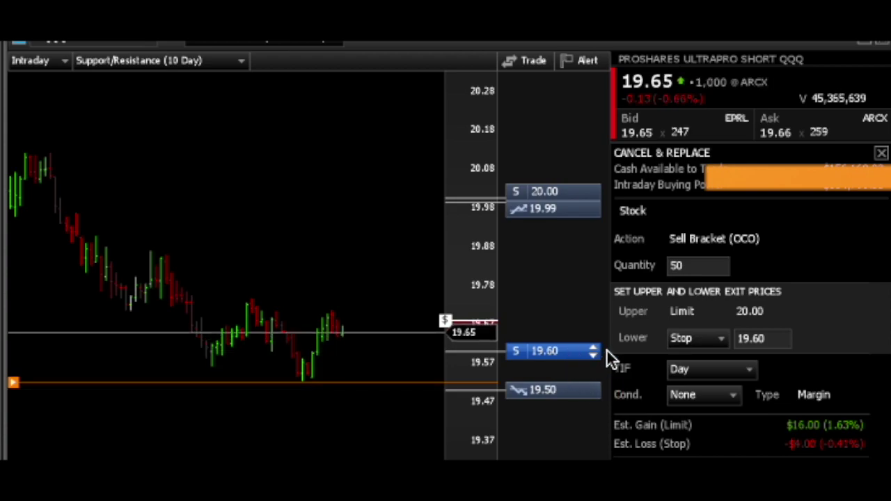
- Delete the alert for the price falling below $19.50, and move the sell bracket's lower stop exit to 19.58
mouse_move(591, 395)
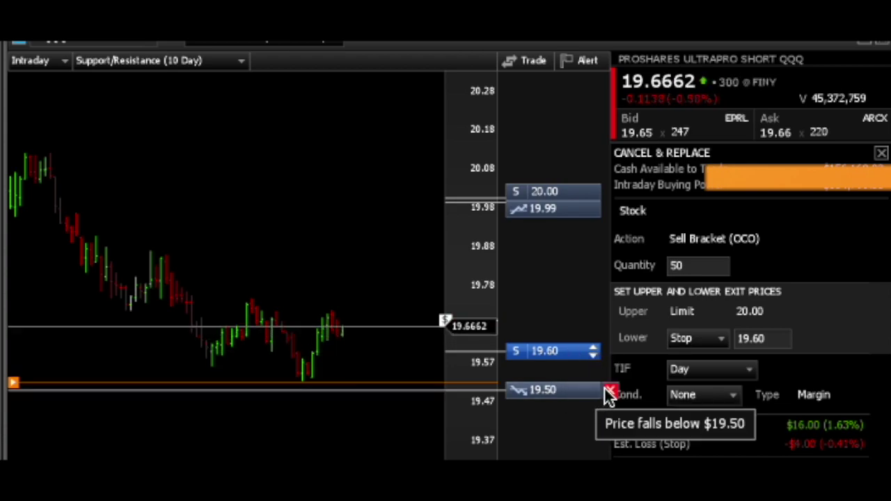
left_click(610, 391)
left_click(499, 372)
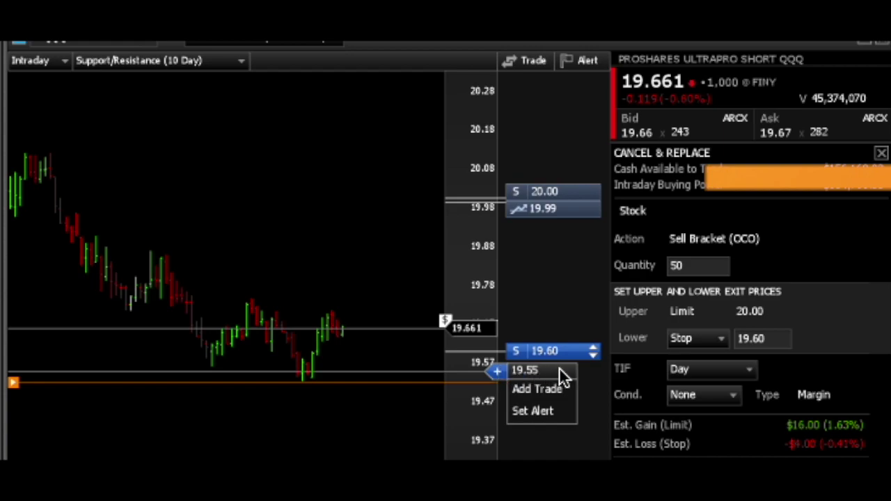
left_click(580, 371)
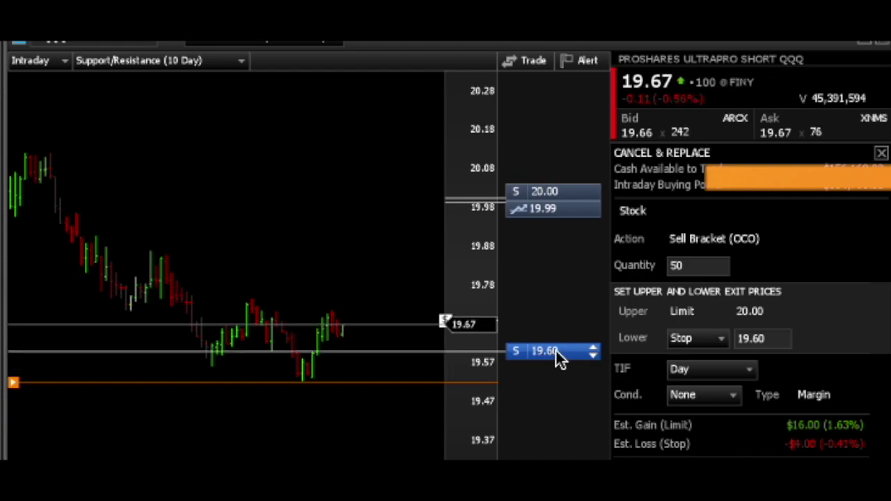
left_click_drag(597, 360, 597, 368)
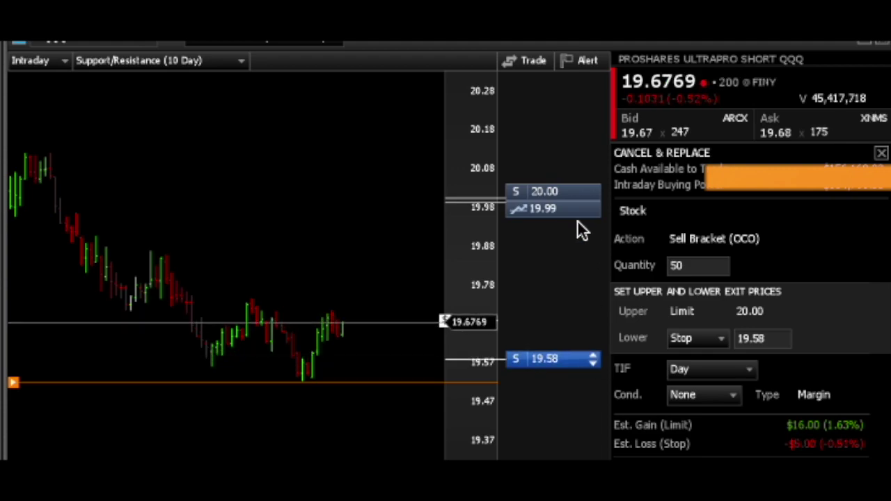
- Try moving the price alert at 19.99 down to 19.86 on the chart
left_click(546, 209)
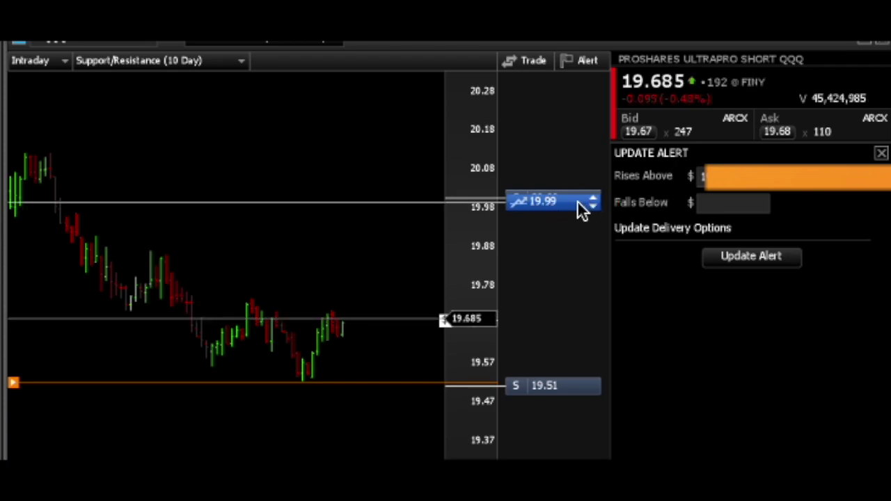
left_click_drag(553, 202, 577, 248)
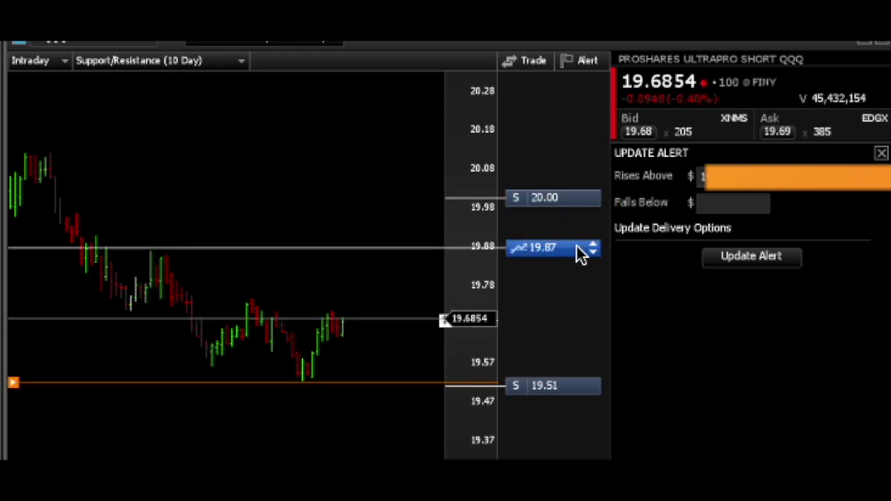
right_click(579, 254)
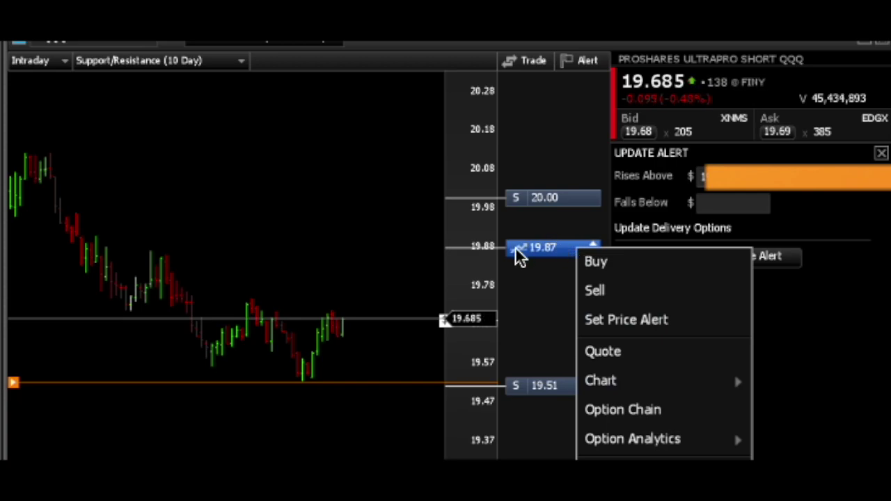
left_click(563, 274)
left_click(593, 252)
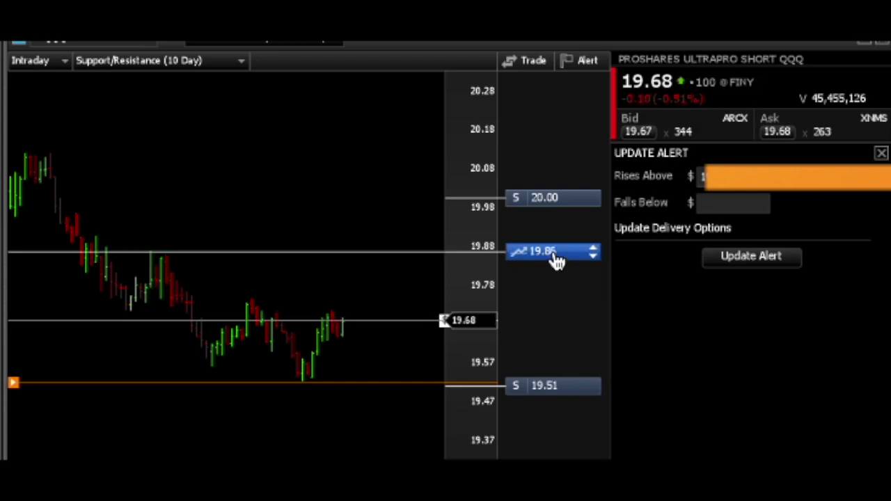
left_click(557, 113)
- Select the sell bracket's 20.00 upper limit exit and move it down to 19.72 on the chart
left_click(543, 201)
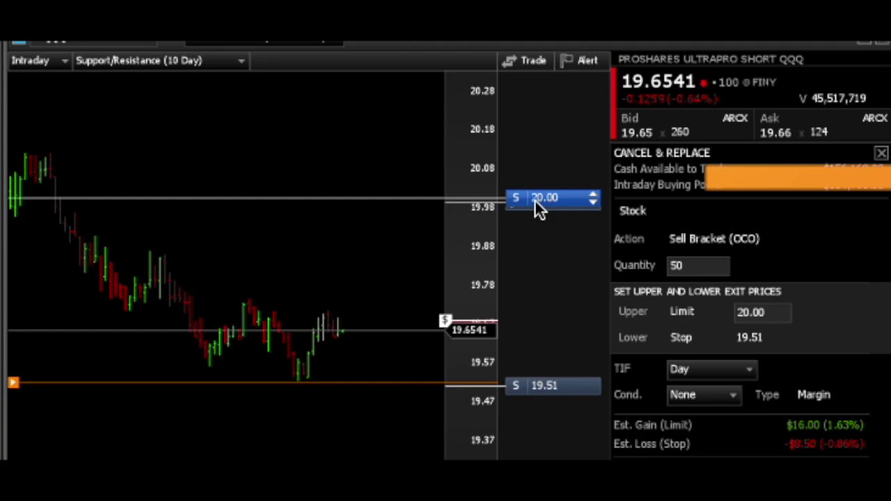
right_click(533, 200)
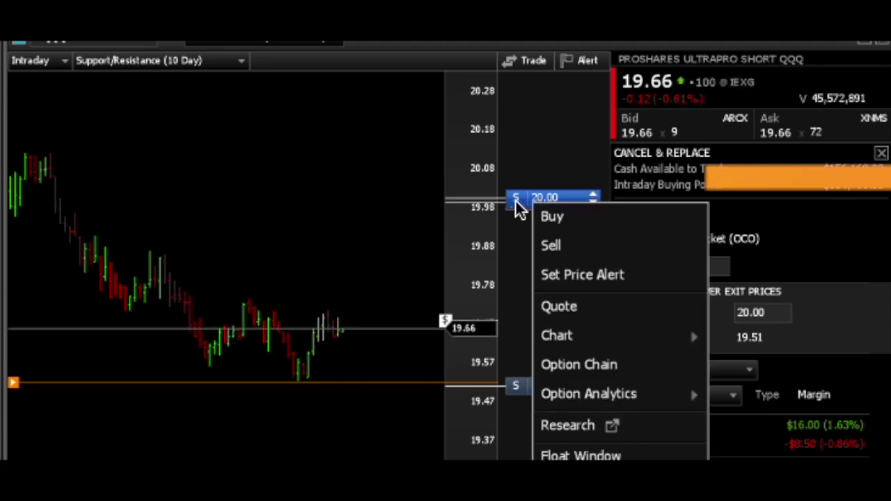
left_click(514, 199)
left_click_drag(514, 199, 559, 306)
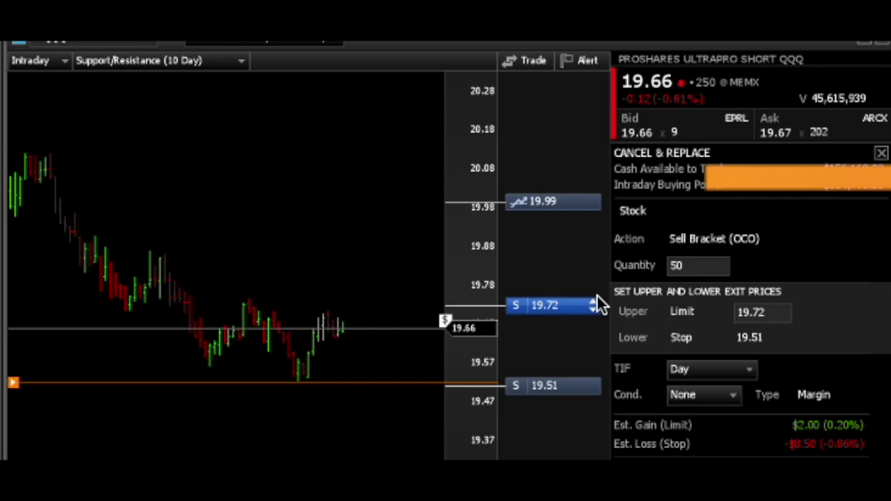
right_click(551, 199)
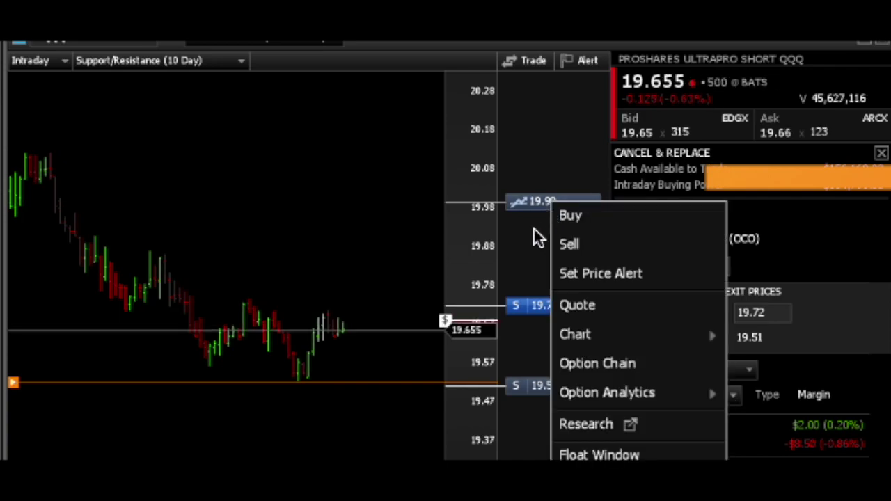
left_click(532, 337)
right_click(547, 308)
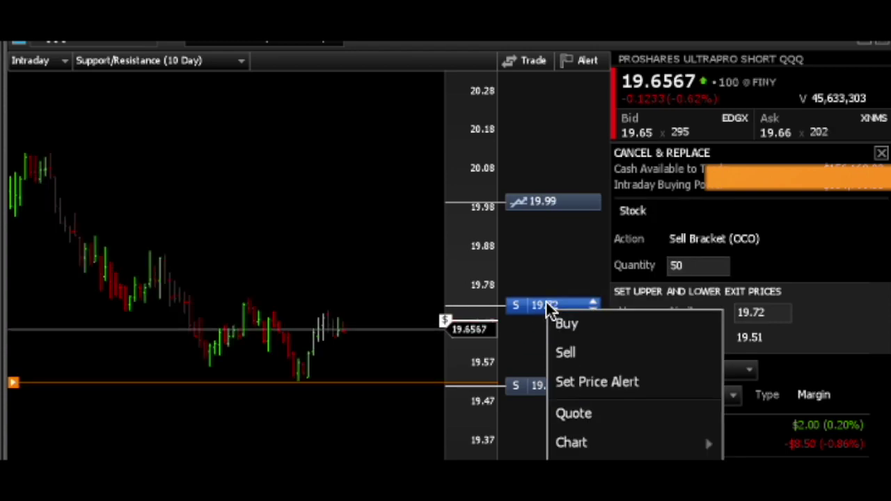
left_click(542, 306)
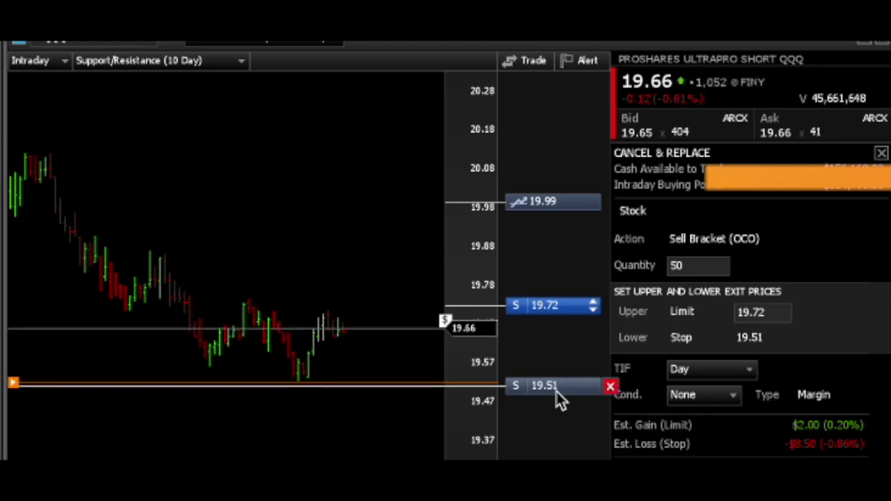
- Cancel the sell bracket's 19.51 stop order from the chart and raise the upper limit exit to 19.80
left_click(610, 388)
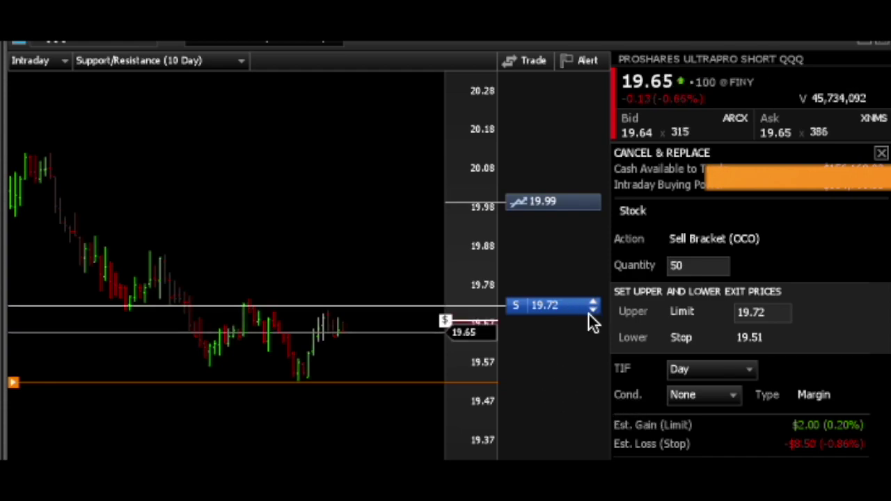
left_click_drag(565, 305, 560, 287)
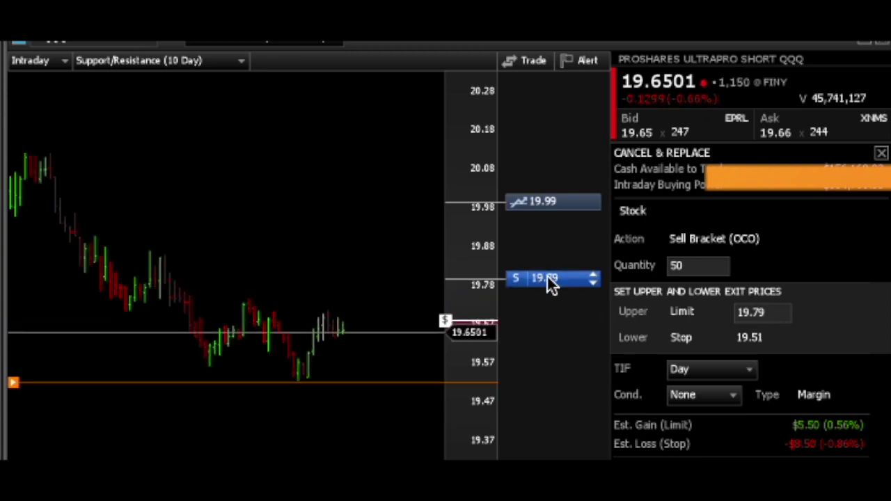
left_click(594, 281)
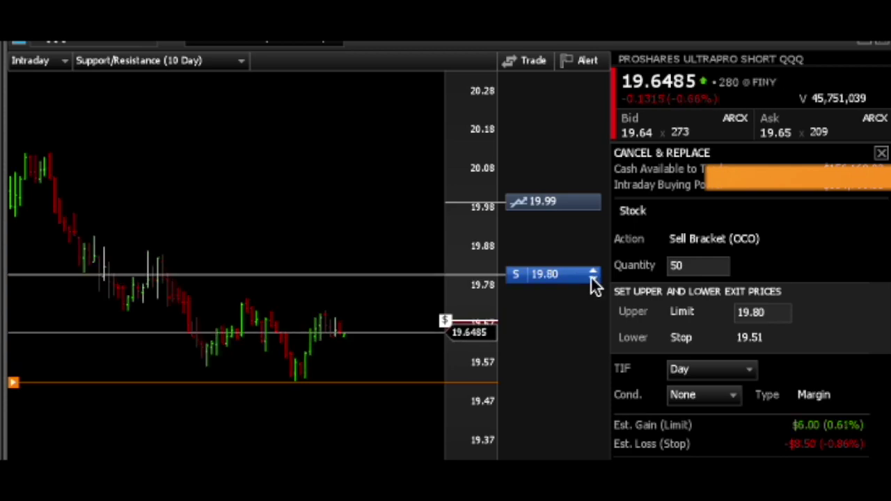
left_click(593, 280)
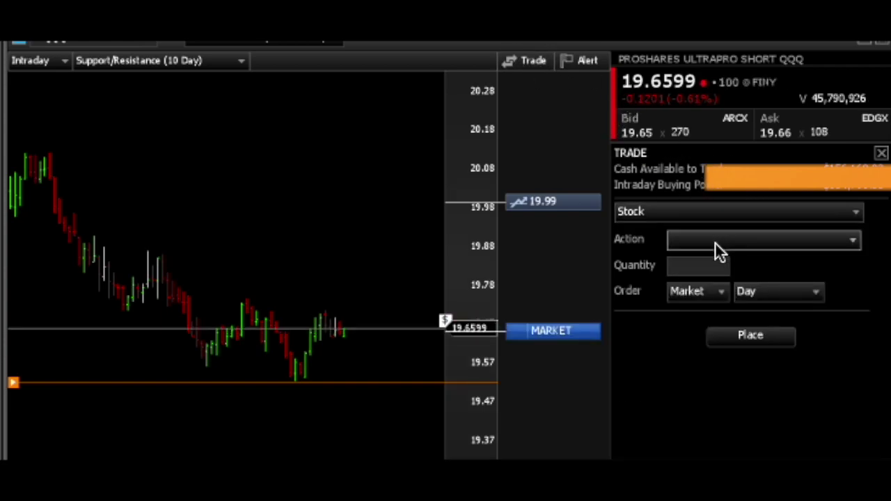
- Set the stock trade ticket's action to Sell with a quantity of 50
left_click(714, 244)
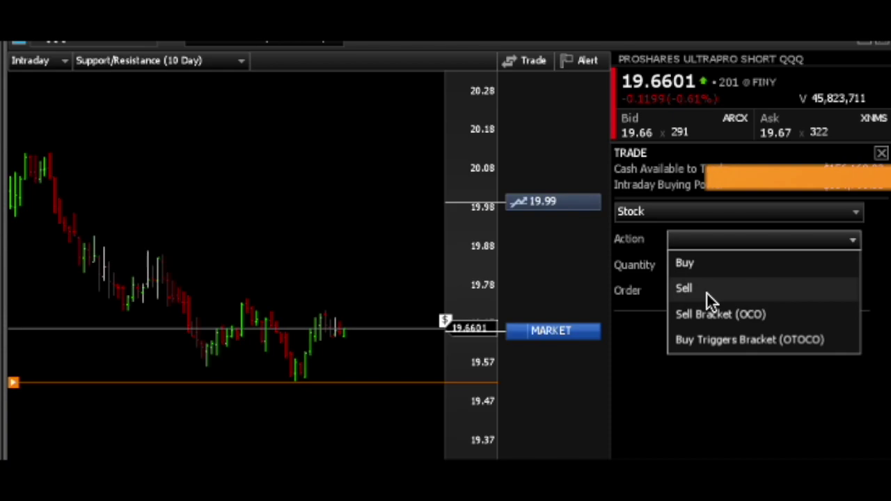
left_click(706, 292)
left_click(707, 267)
type("50")
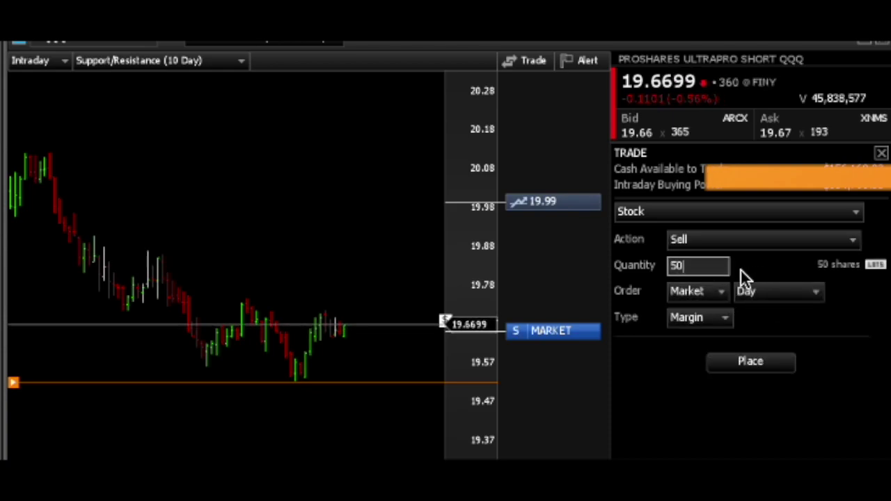
left_click(726, 241)
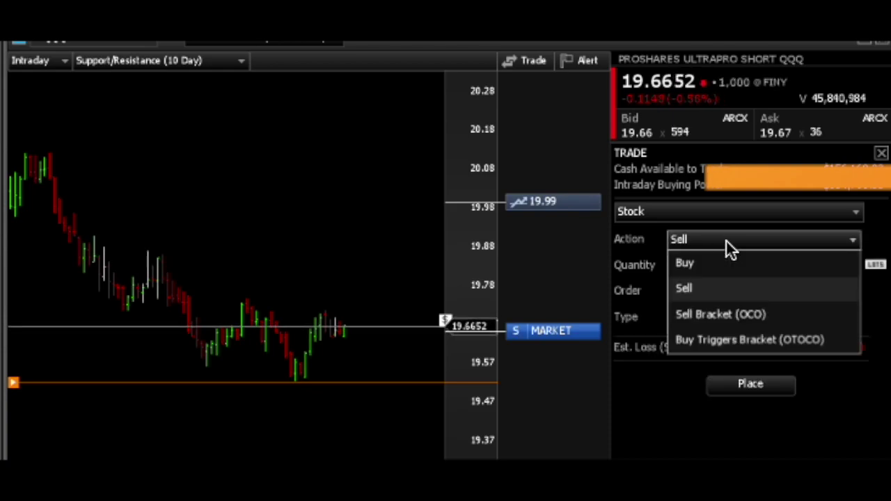
left_click(704, 292)
- Change the sell order to a Limit order, move its price to 19.70 on the chart and place it
left_click(707, 296)
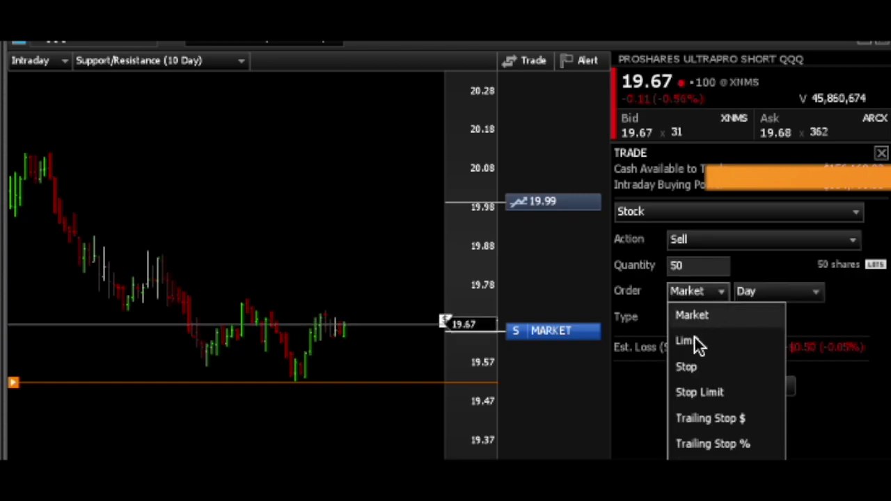
left_click(689, 341)
left_click_drag(542, 307, 539, 314)
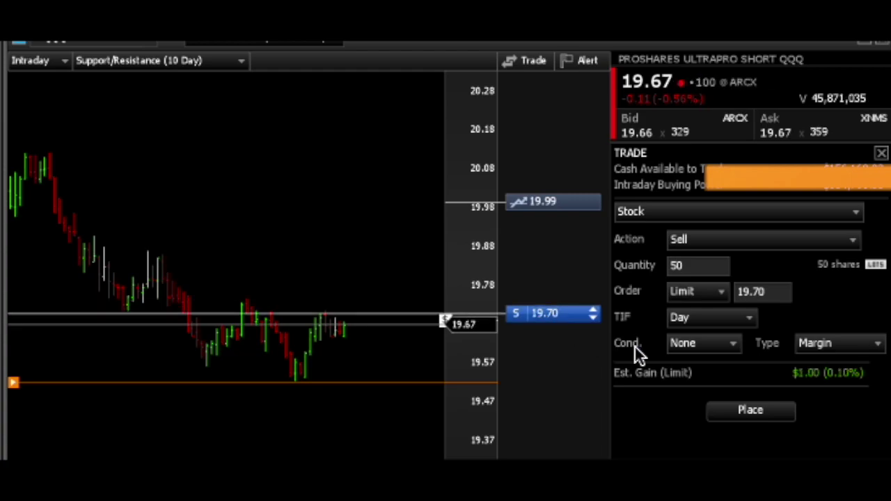
left_click(774, 411)
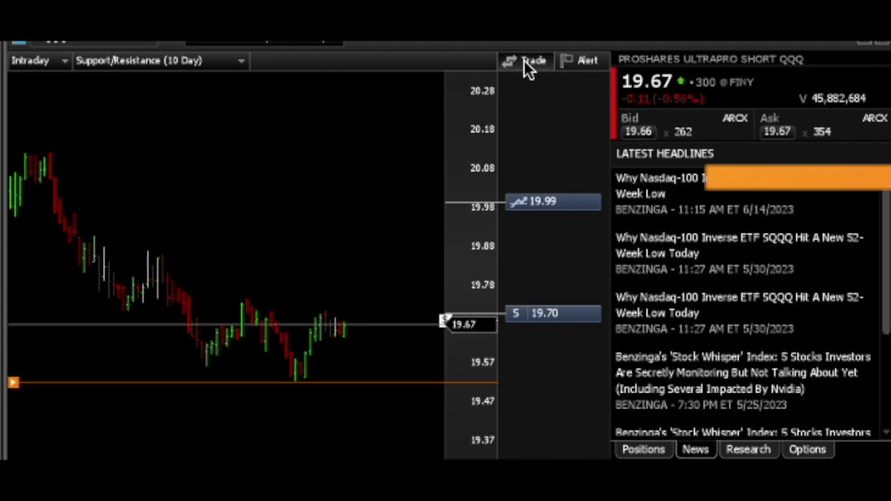
- Try a new limit order at 19.33, and move the existing 19.70 sell order up to 19.82 on the chart
left_click(528, 62)
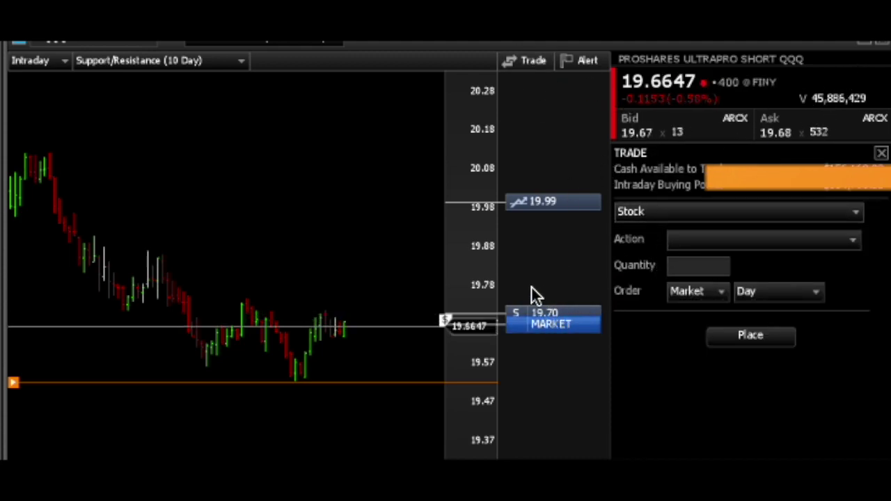
left_click_drag(549, 324, 581, 451)
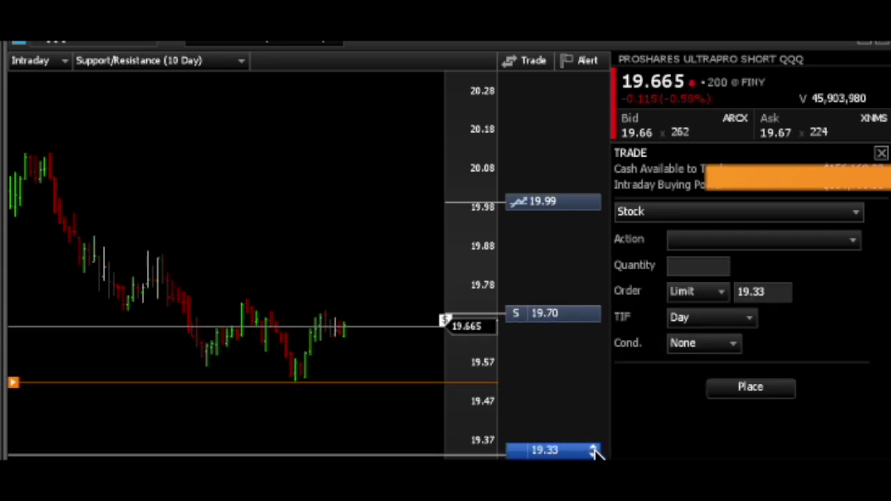
left_click_drag(551, 315, 557, 277)
key("Up")
key("Up")
key("Up")
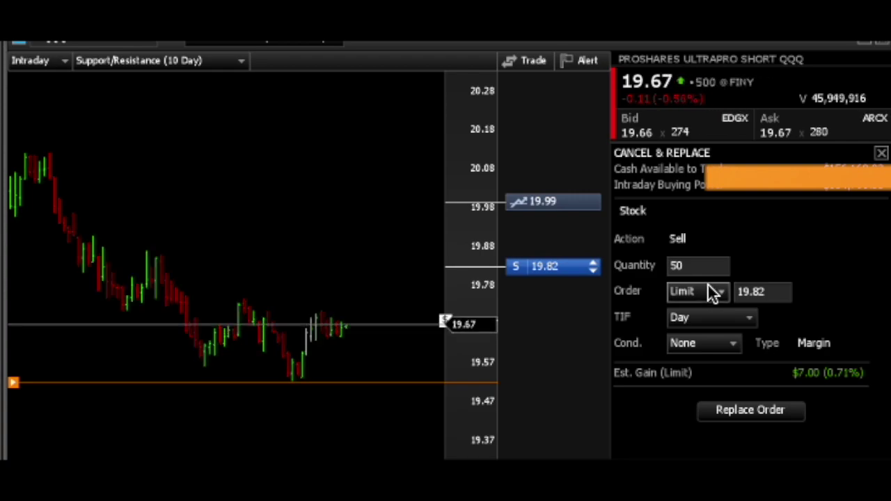
- Lower the 50-share sell order's limit price to 19.69 and submit the replacement order
left_click_drag(544, 268, 541, 313)
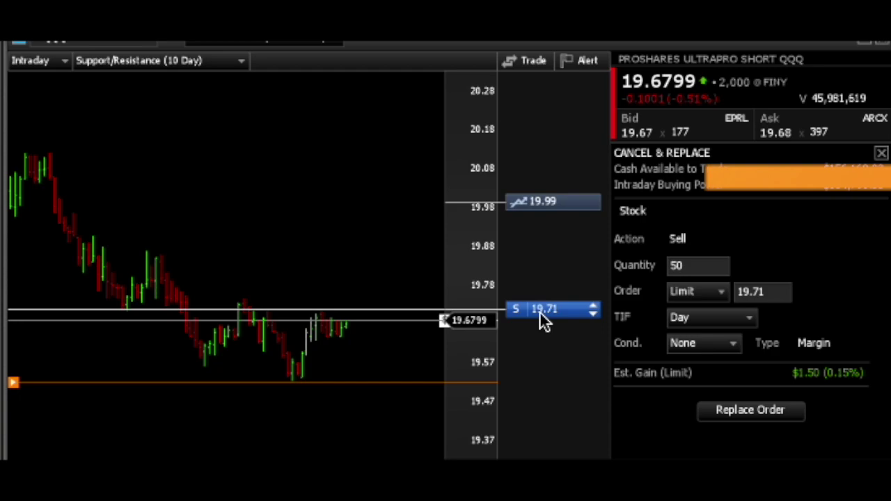
left_click_drag(540, 319, 540, 324)
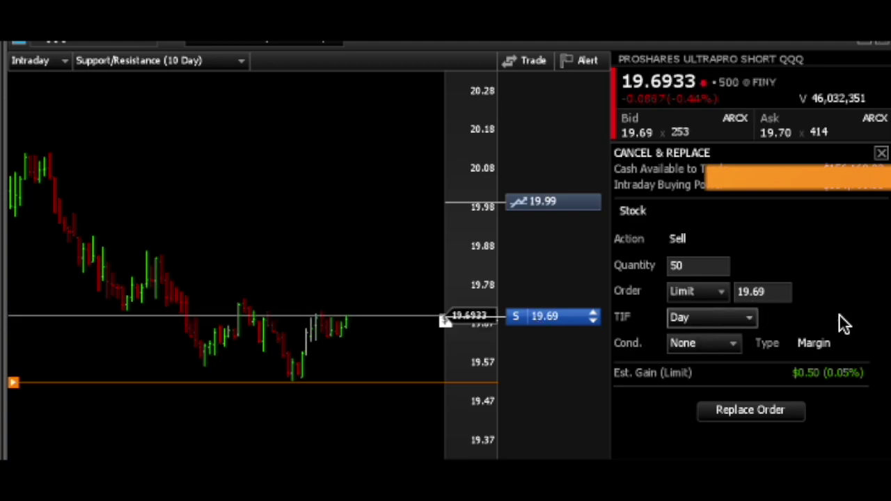
left_click(768, 412)
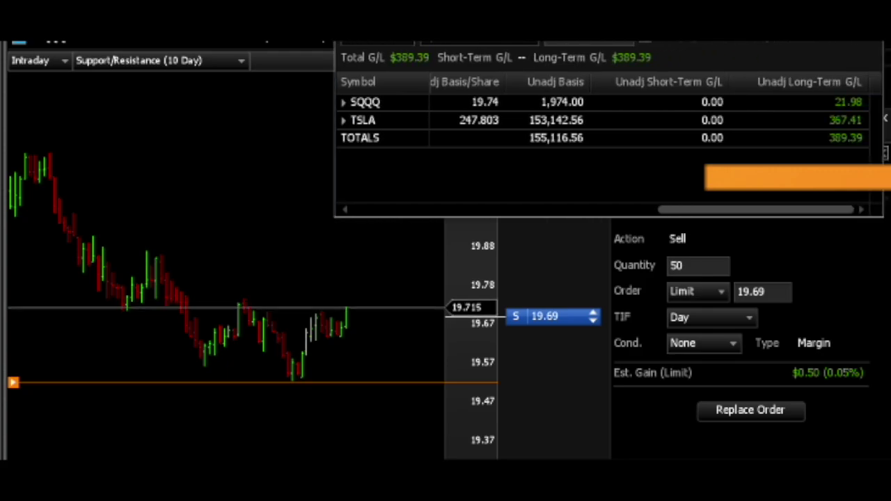
- Expand the SQQQ position's lot details and examine the unadjusted basis and gain/loss figures for SQQQ and TSLA
left_click(344, 103)
scroll(643, 148, "down", 1)
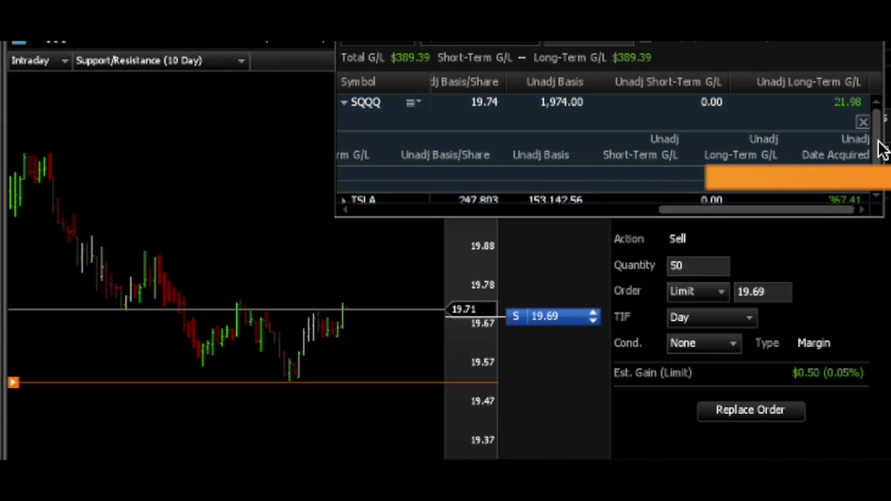
scroll(880, 150, "down", 1)
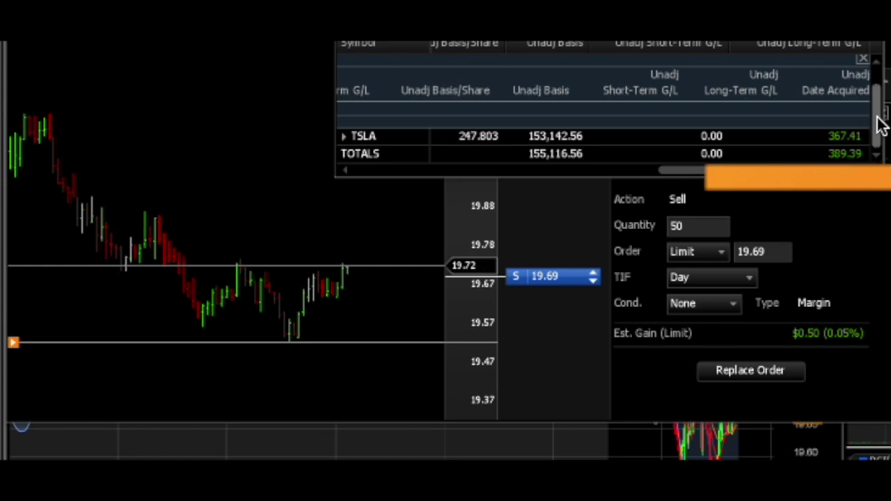
scroll(881, 91, "up", 1)
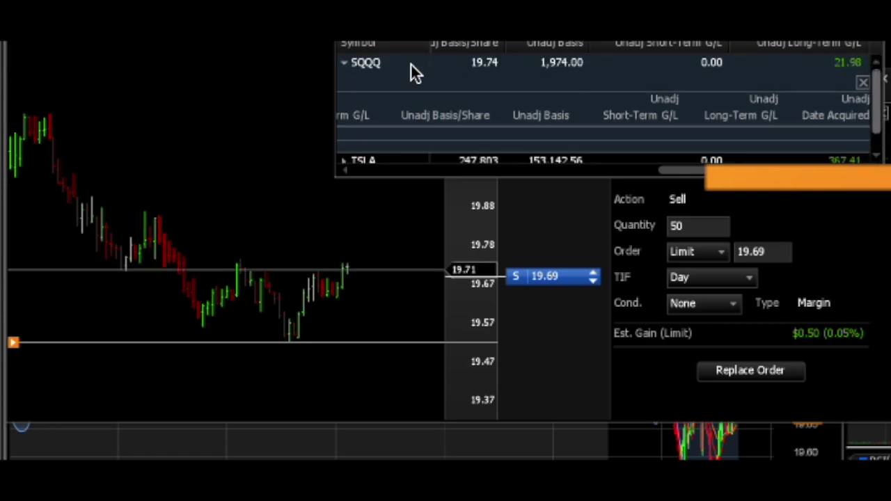
left_click(344, 63)
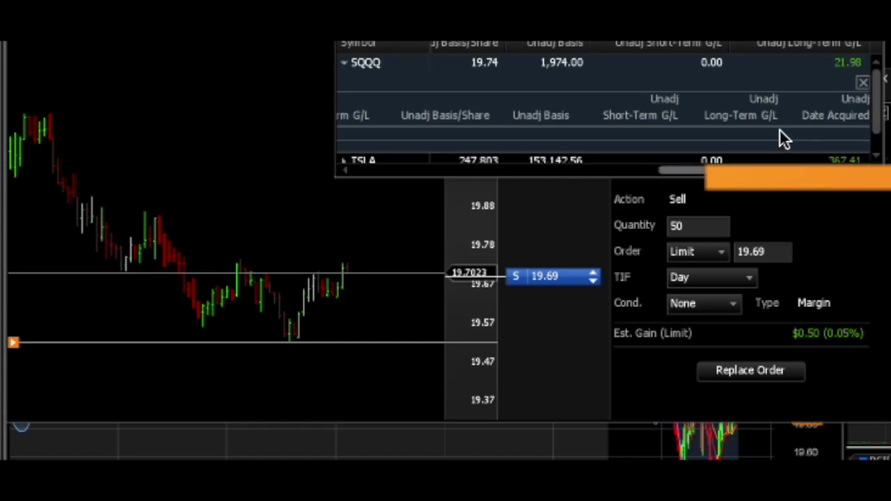
scroll(780, 122, "down", 1)
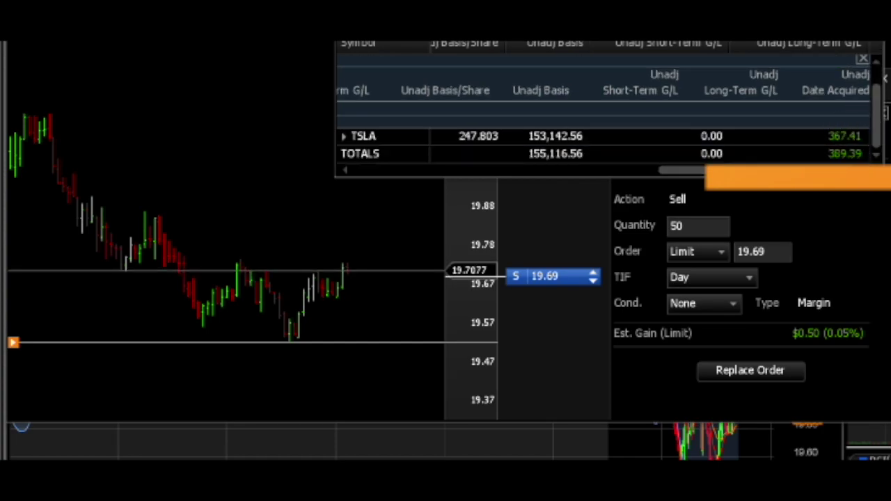